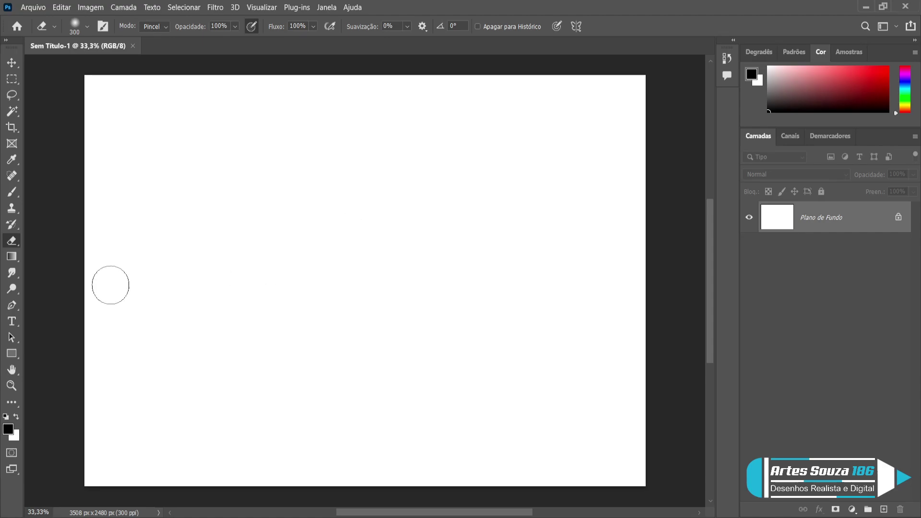
Add a new layer and sketch a rough circle for the head on it with a size 15 brush
click(12, 192)
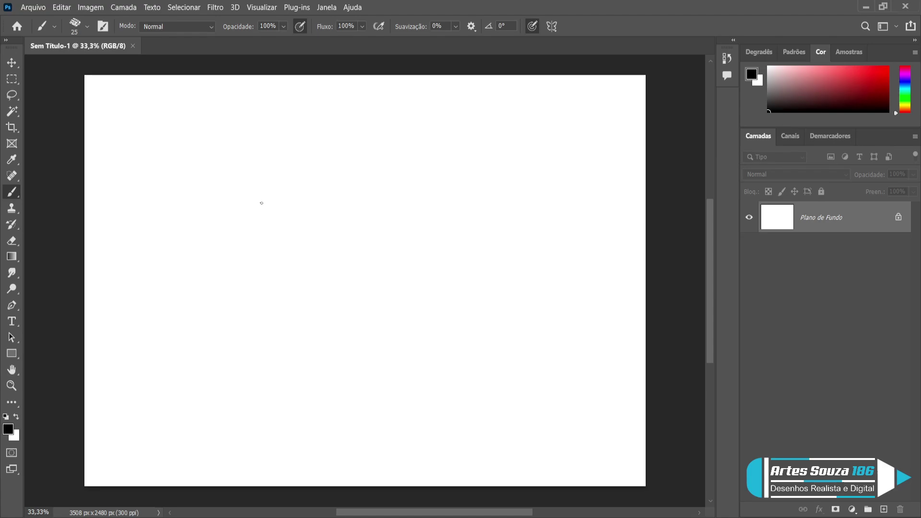
key(bracketleft)
click(883, 509)
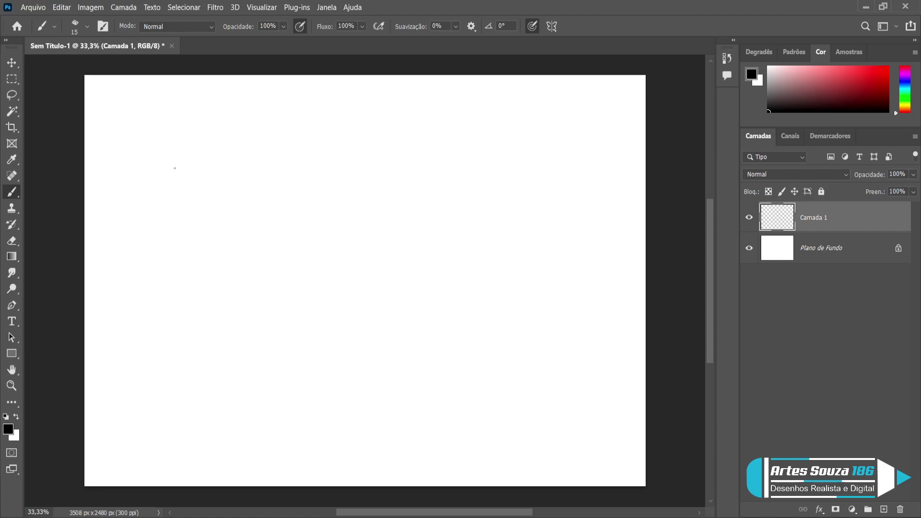
mouse_move(158, 185)
mouse_down()
mouse_move(156, 219)
mouse_move(148, 216)
mouse_move(164, 228)
mouse_move(154, 234)
mouse_move(182, 242)
mouse_move(156, 240)
mouse_move(183, 262)
mouse_move(178, 249)
mouse_move(206, 263)
mouse_up()
mouse_move(152, 218)
mouse_down()
mouse_move(160, 182)
mouse_move(196, 155)
mouse_move(250, 171)
mouse_move(266, 194)
mouse_move(271, 232)
mouse_move(242, 257)
mouse_up()
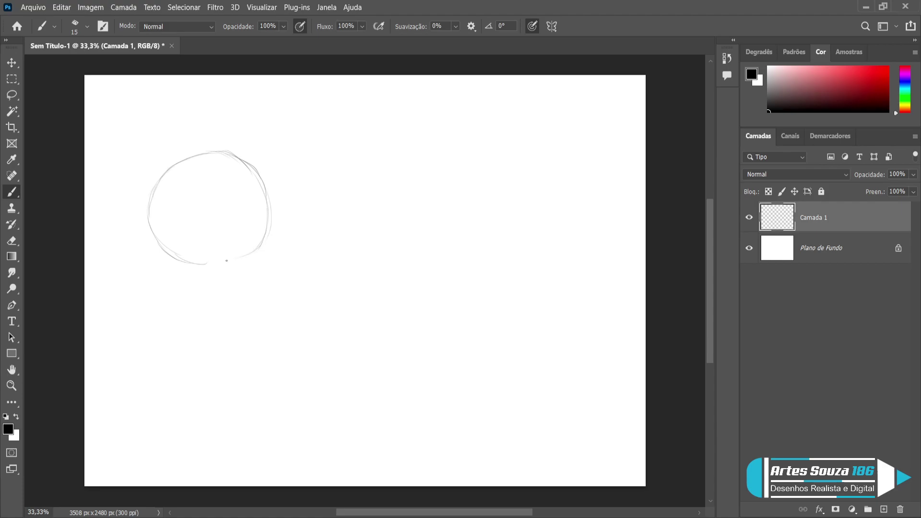
mouse_move(152, 194)
mouse_down()
mouse_move(190, 259)
mouse_move(160, 228)
mouse_move(207, 259)
mouse_move(171, 238)
mouse_move(218, 260)
mouse_move(183, 249)
mouse_move(228, 255)
mouse_move(196, 252)
mouse_move(199, 271)
mouse_move(253, 249)
mouse_up()
drag(214, 151, 249, 168)
mouse_move(200, 152)
mouse_down()
mouse_move(174, 162)
mouse_move(146, 190)
mouse_up()
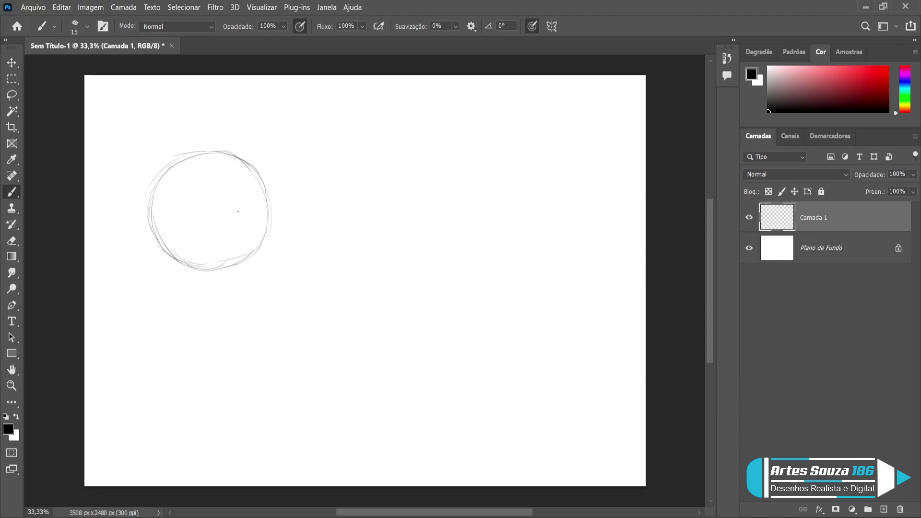
drag(263, 243, 248, 258)
Sketch the sides of the face below the circle, tapering down to an angular jaw and a short flat chin
drag(158, 241, 166, 286)
drag(156, 223, 161, 277)
drag(265, 235, 249, 286)
drag(263, 246, 249, 291)
mouse_move(154, 235)
mouse_down()
mouse_move(167, 295)
mouse_move(161, 277)
mouse_up()
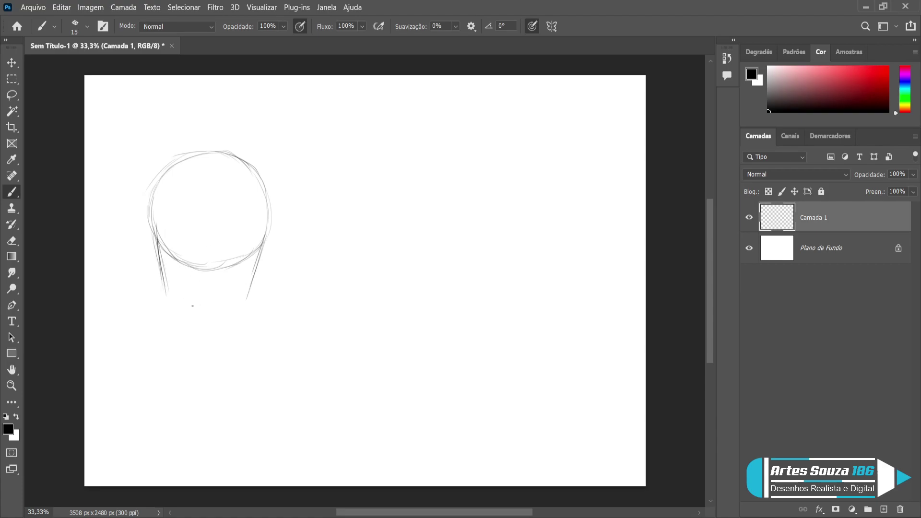
drag(168, 296, 204, 332)
drag(200, 327, 220, 330)
Sketch the horizontal eye guideline near the circle's lower edge and the vertical centre line from crown to chin
mouse_move(170, 256)
mouse_down()
mouse_move(251, 256)
mouse_move(216, 257)
mouse_up()
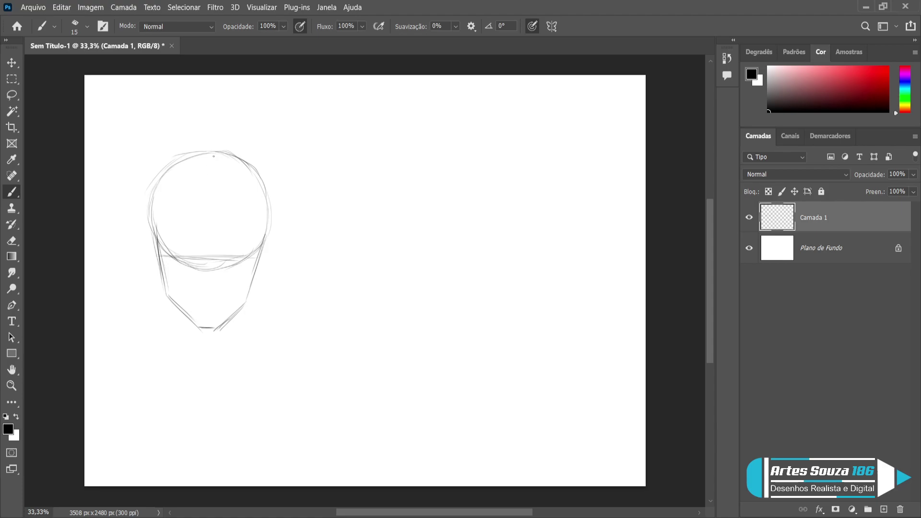
drag(213, 153, 206, 253)
drag(212, 153, 208, 257)
drag(211, 199, 208, 278)
drag(210, 226, 206, 314)
drag(209, 259, 206, 324)
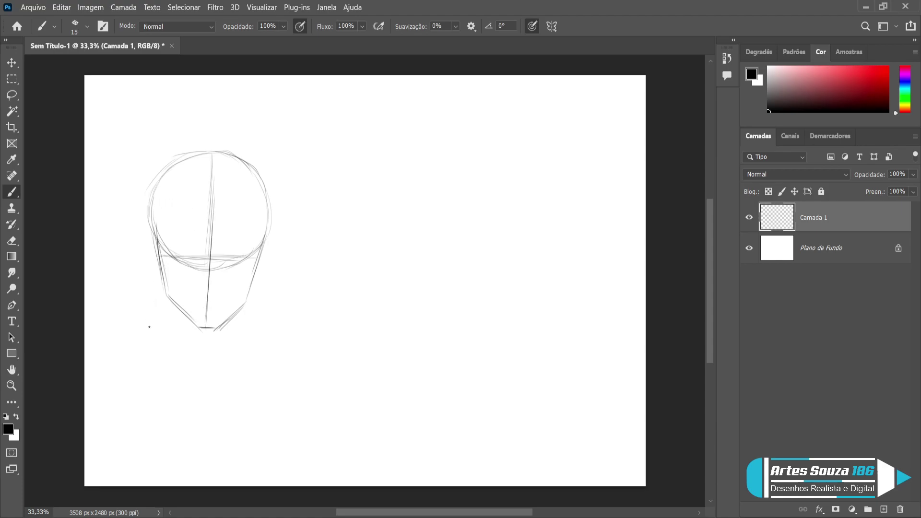
Sketch the neck, sloping shoulders, inner neck muscle lines and curved collarbones below the head
drag(166, 296, 162, 346)
drag(248, 302, 248, 364)
drag(166, 302, 162, 354)
drag(161, 320, 115, 343)
drag(250, 322, 296, 366)
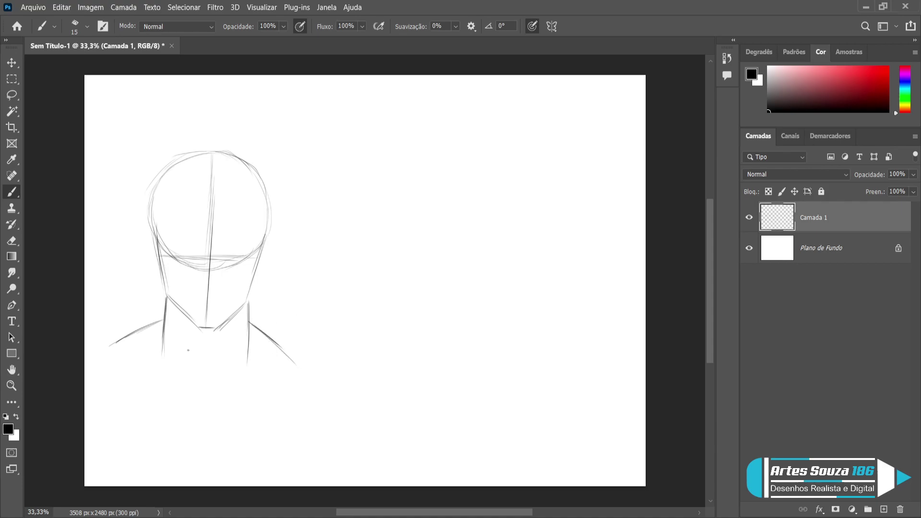
drag(181, 319, 199, 379)
mouse_move(231, 324)
mouse_down()
mouse_move(204, 410)
mouse_move(238, 373)
mouse_move(302, 372)
mouse_up()
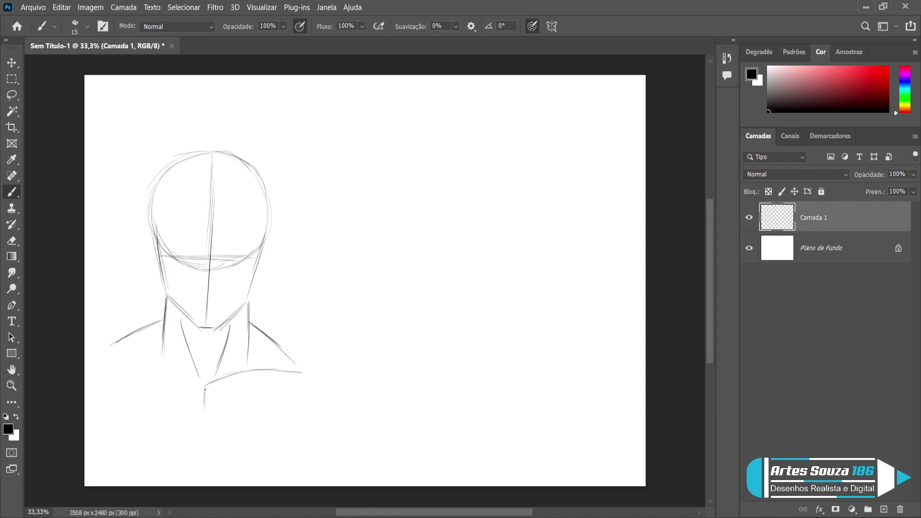
drag(199, 383, 107, 370)
Move the bust sketch to the middle of the canvas and scale it to 110.61% width and 106.57% height
key(v)
mouse_move(302, 137)
mouse_down()
mouse_move(300, 130)
mouse_move(305, 138)
mouse_up()
click(12, 66)
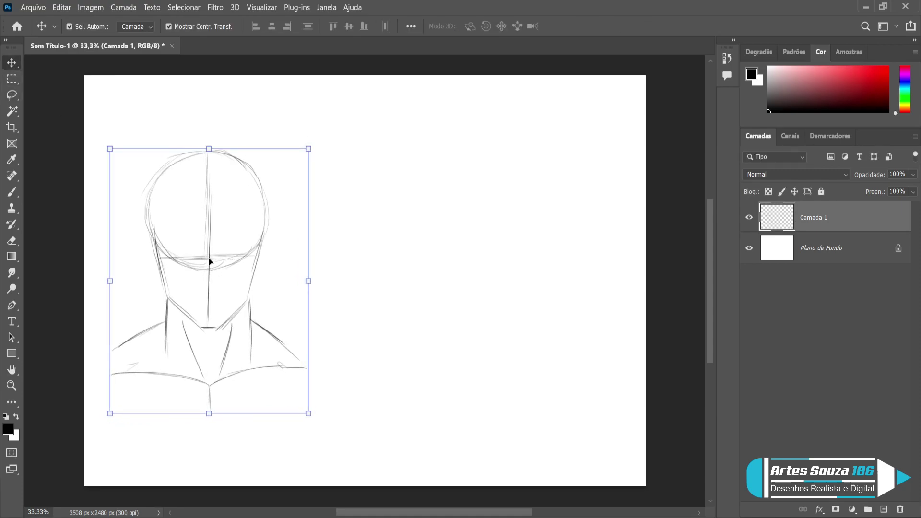
mouse_move(252, 252)
mouse_down()
mouse_move(292, 245)
mouse_move(226, 253)
mouse_move(350, 244)
mouse_up()
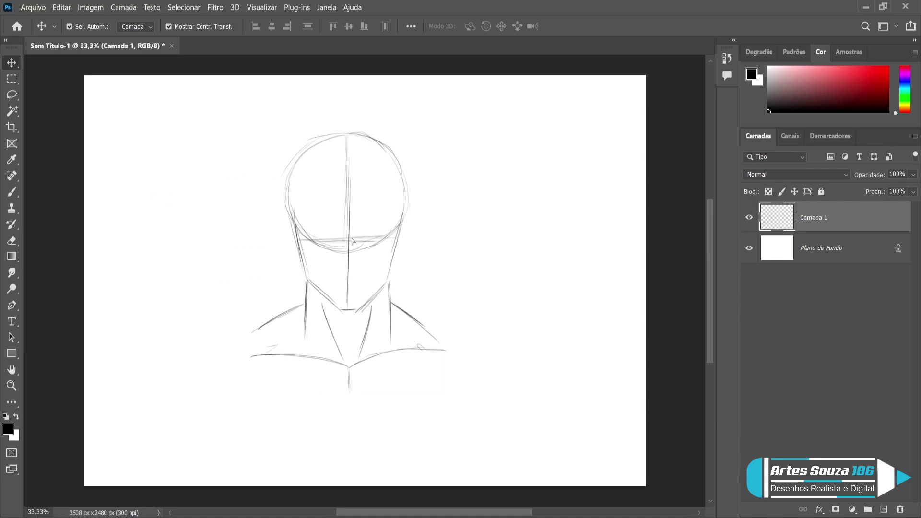
drag(450, 129, 468, 114)
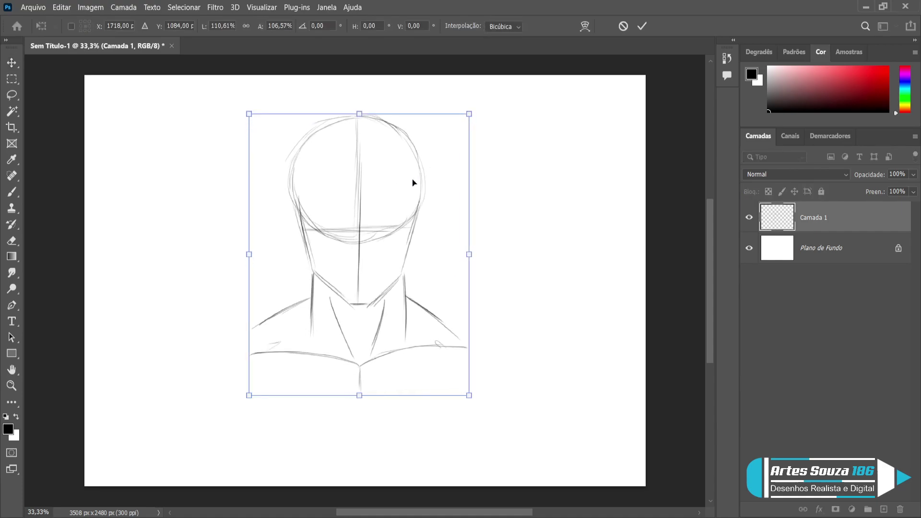
drag(360, 235, 355, 260)
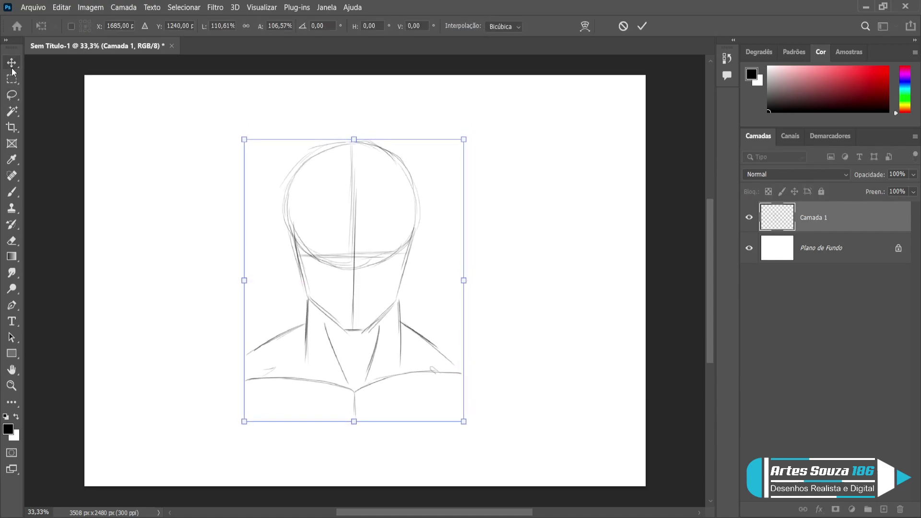
key(Return)
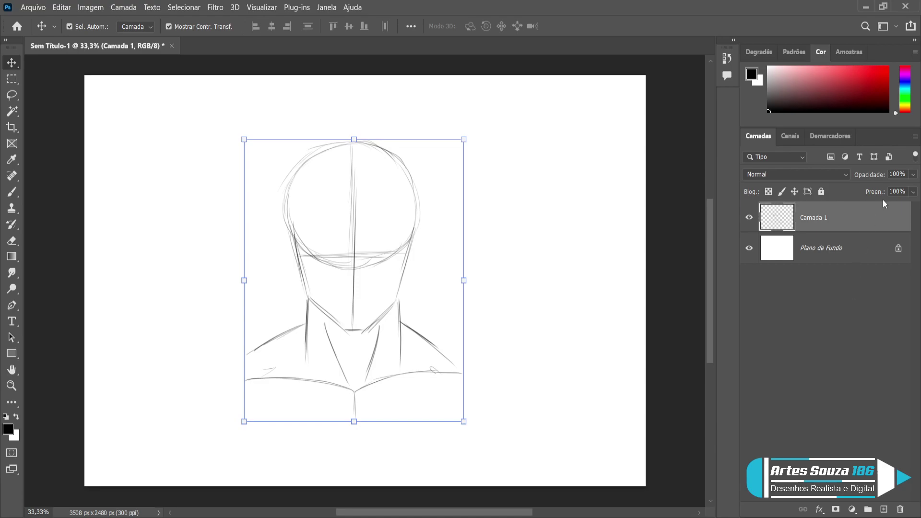
Lower Camada 1's opacity to 42% and enlarge the centred sketch to 115.92% width and 110.75% height
drag(913, 174, 881, 186)
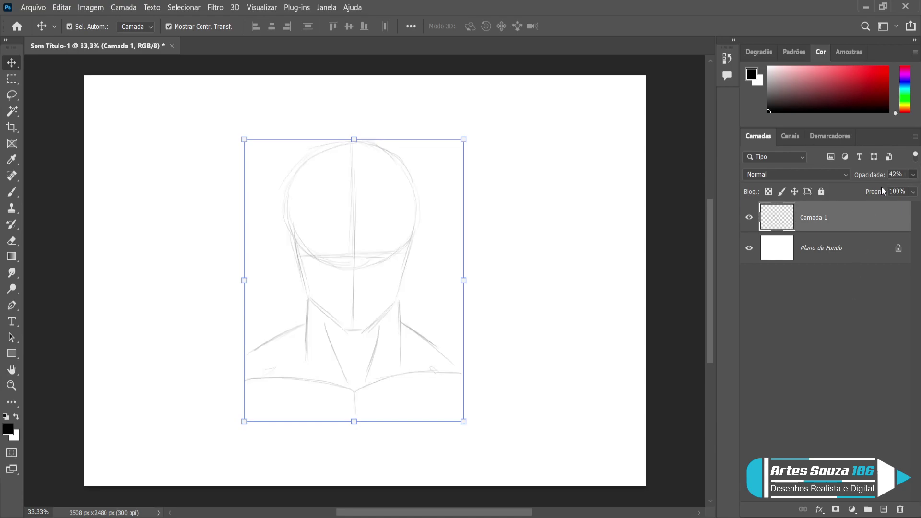
drag(464, 139, 498, 108)
drag(365, 242, 347, 264)
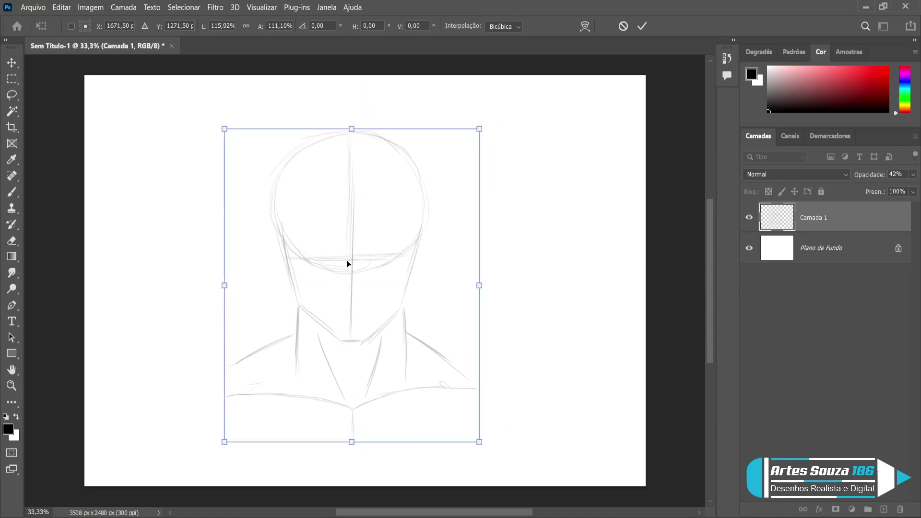
drag(349, 124, 349, 125)
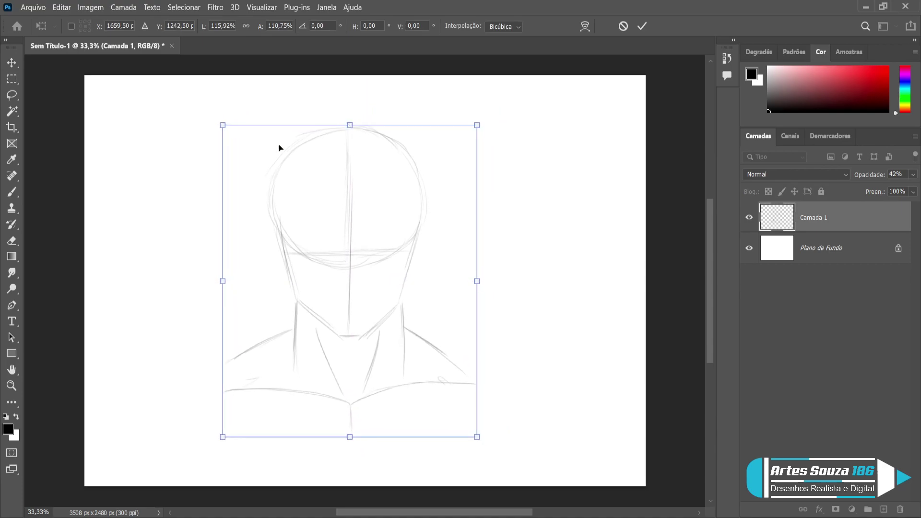
click(11, 63)
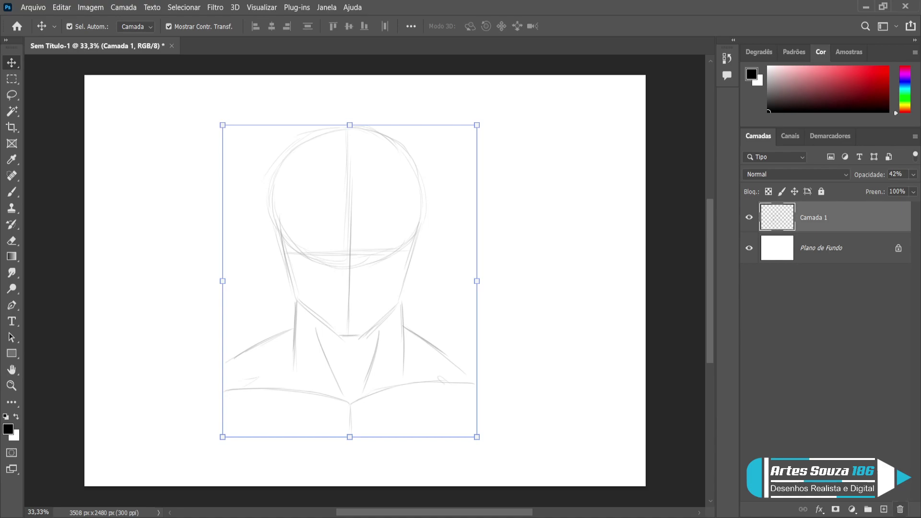
Add a new layer and draw the crease between the brows, the nose, the mouth and the lower lip line along the centre guide
click(883, 510)
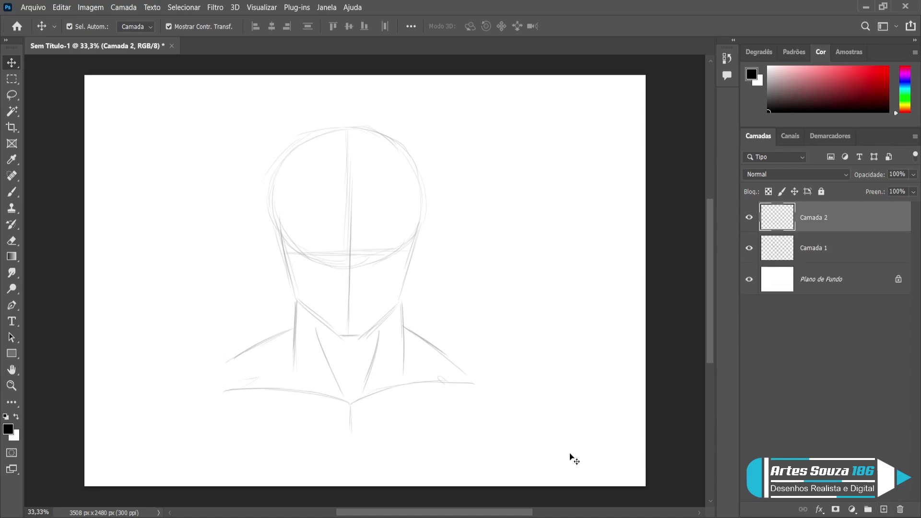
click(11, 192)
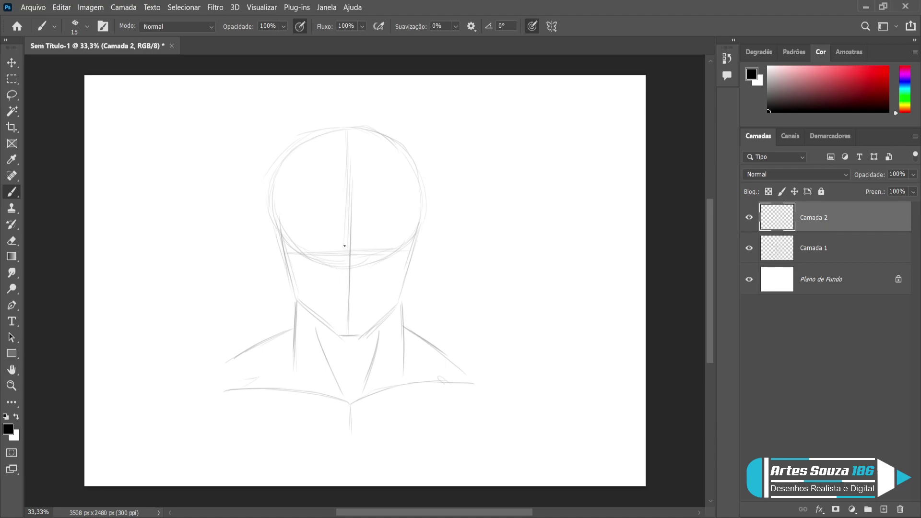
drag(343, 246, 358, 253)
drag(343, 253, 351, 255)
drag(347, 268, 348, 291)
mouse_move(343, 286)
mouse_down()
mouse_move(350, 292)
mouse_move(340, 286)
mouse_up()
mouse_move(335, 302)
mouse_down()
mouse_move(363, 298)
mouse_move(350, 299)
mouse_up()
drag(346, 310, 357, 313)
Draw two angry, slanted eyebrows meeting at the nose bridge, with frown lines above them, undoing the unsatisfactory strokes
drag(361, 253, 412, 233)
mouse_move(361, 251)
mouse_down()
mouse_move(407, 225)
mouse_move(369, 247)
mouse_move(317, 246)
mouse_up()
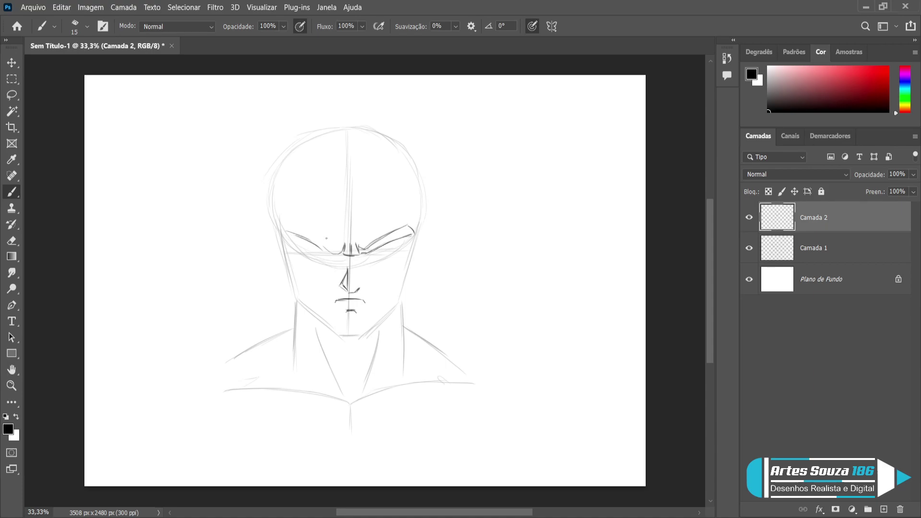
key(ctrl+z)
key(ctrl+z)
mouse_move(289, 234)
mouse_down()
mouse_move(321, 256)
mouse_move(318, 249)
mouse_move(330, 252)
mouse_move(294, 226)
mouse_move(338, 247)
mouse_up()
key(ctrl+z)
key(ctrl+z)
mouse_move(349, 210)
mouse_down()
mouse_move(349, 230)
mouse_move(373, 216)
mouse_move(342, 232)
mouse_up()
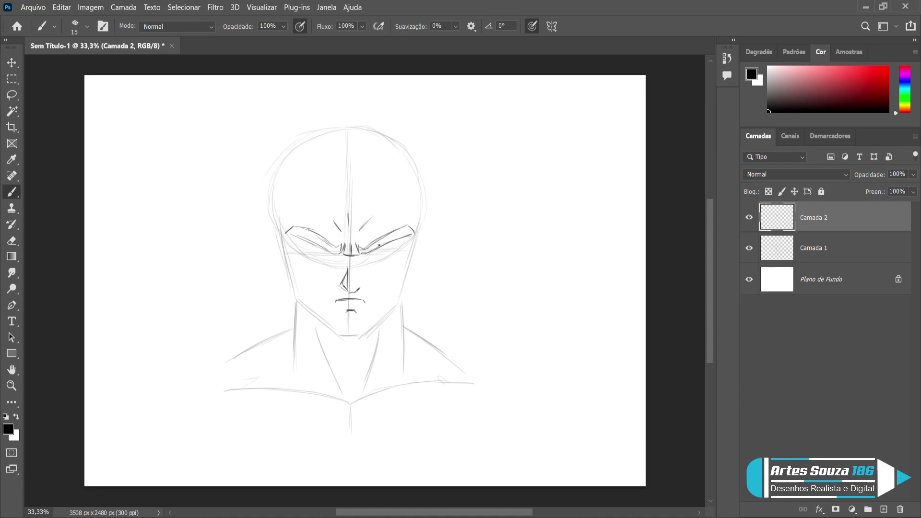
Draw the outer corners and lower lids of both narrow eyes beneath the eyebrows
drag(410, 236, 401, 250)
drag(398, 257, 367, 263)
drag(291, 236, 298, 255)
mouse_move(293, 238)
mouse_down()
mouse_move(298, 256)
mouse_move(332, 256)
mouse_up()
Trace the face contour over the guides, from both temples down the cheeks and jaw to the chin
mouse_move(291, 235)
mouse_down()
mouse_move(296, 251)
mouse_move(283, 253)
mouse_move(292, 290)
mouse_up()
drag(280, 251, 294, 287)
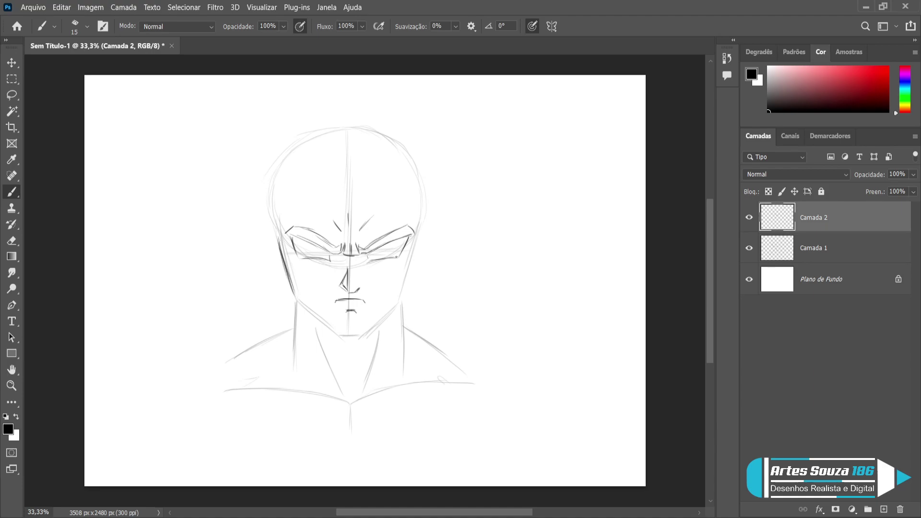
drag(418, 242, 401, 295)
drag(413, 263, 402, 299)
drag(295, 298, 335, 334)
mouse_move(398, 301)
mouse_down()
mouse_move(363, 338)
mouse_move(330, 328)
mouse_move(341, 339)
mouse_move(329, 325)
mouse_move(361, 338)
mouse_up()
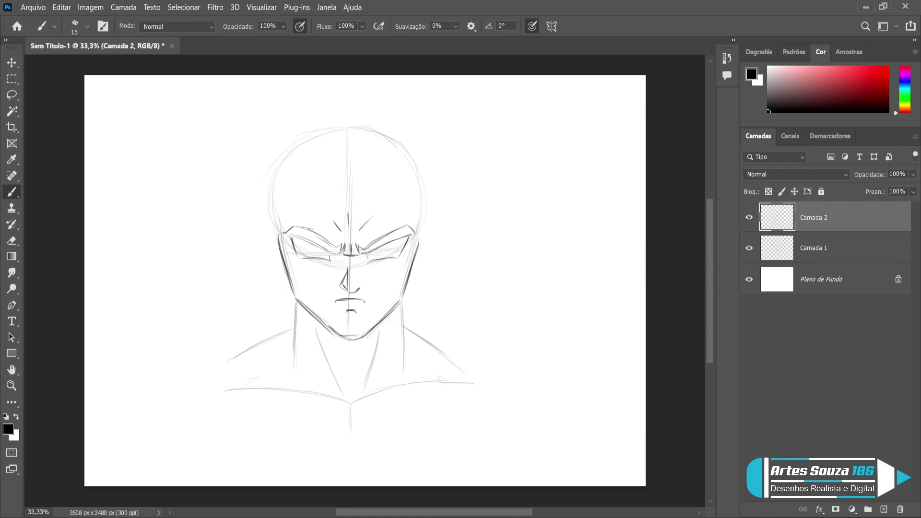
Draw the pointed hairline around the forehead and both ears with their inner folds
mouse_move(290, 223)
mouse_down()
mouse_move(278, 237)
mouse_move(291, 224)
mouse_move(275, 208)
mouse_move(277, 184)
mouse_move(308, 159)
mouse_move(359, 180)
mouse_move(381, 159)
mouse_move(395, 159)
mouse_move(426, 206)
mouse_move(419, 195)
mouse_move(420, 237)
mouse_up()
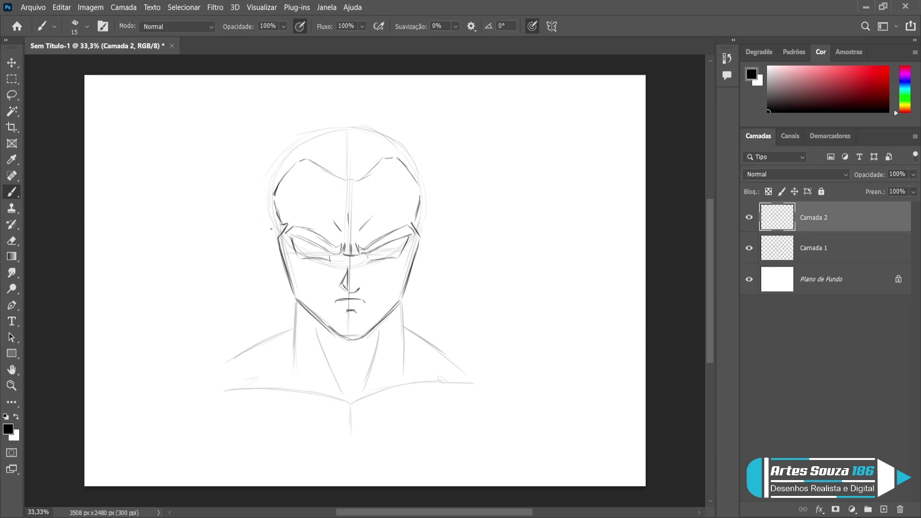
mouse_move(267, 222)
mouse_down()
mouse_move(277, 239)
mouse_move(255, 233)
mouse_move(279, 274)
mouse_up()
mouse_move(428, 222)
mouse_down()
mouse_move(419, 241)
mouse_move(436, 220)
mouse_move(421, 272)
mouse_up()
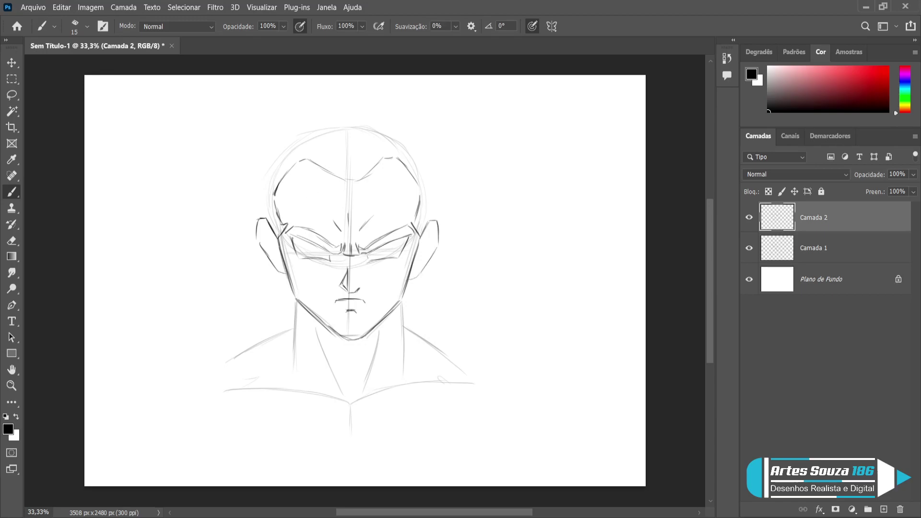
drag(262, 234, 274, 255)
drag(434, 231, 429, 240)
drag(418, 267, 411, 273)
Trace both sides of the neck and the sloping shoulder lines with darker strokes
drag(296, 297, 293, 353)
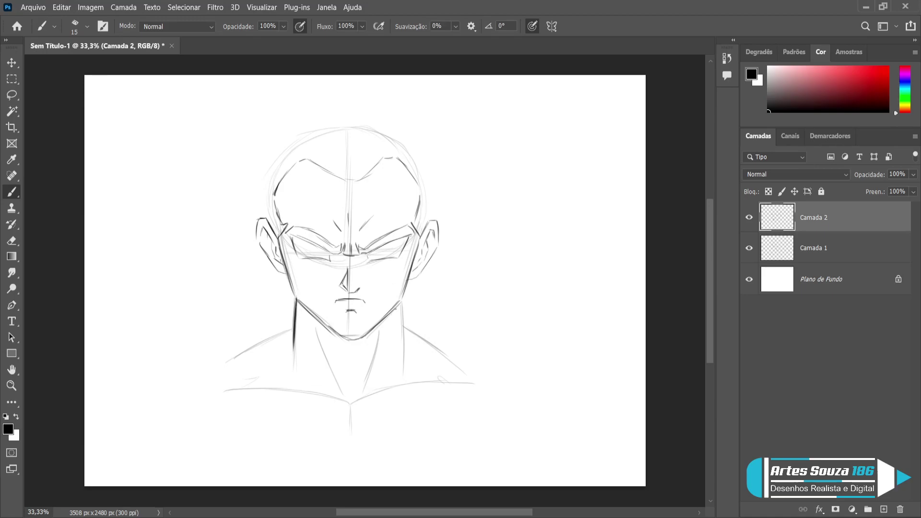
drag(403, 299, 406, 356)
drag(294, 328, 228, 363)
drag(408, 327, 463, 374)
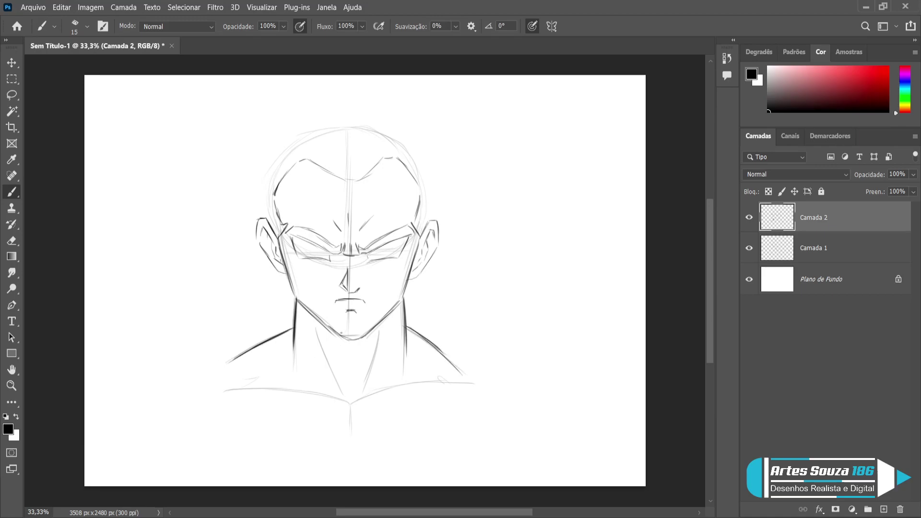
Draw the inner neck muscles, the collarbones and the short vertical chest line over the guides
drag(322, 327, 344, 388)
mouse_move(379, 329)
mouse_down()
mouse_move(362, 383)
mouse_move(315, 376)
mouse_move(320, 352)
mouse_up()
drag(305, 317, 314, 341)
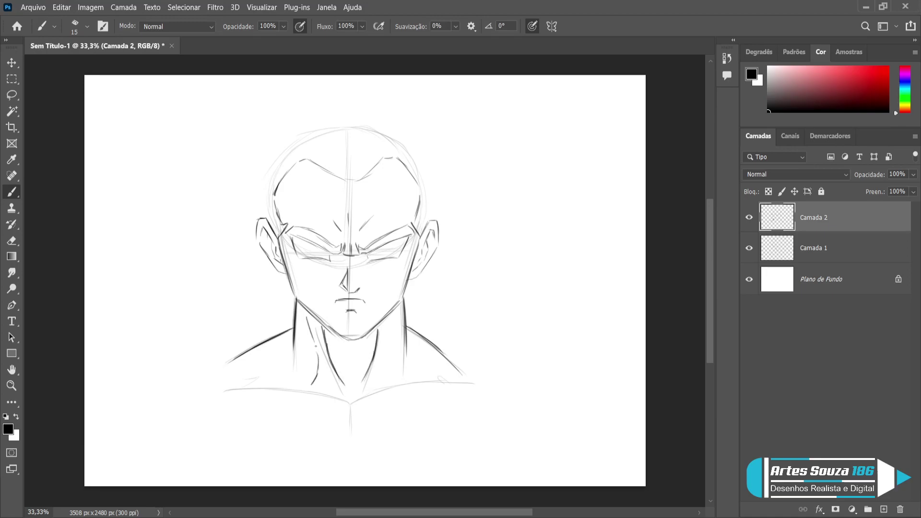
drag(386, 387, 397, 312)
drag(351, 402, 351, 433)
drag(353, 402, 444, 381)
drag(347, 401, 237, 390)
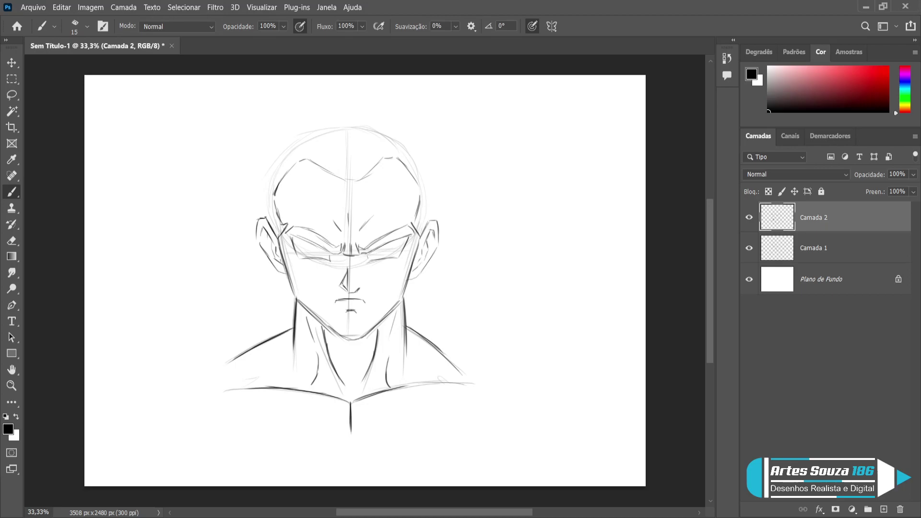
Sketch the outer outline of the head above the hairline, then add the irises and the creases under both eyes
mouse_move(262, 210)
mouse_down()
mouse_move(271, 152)
mouse_move(311, 117)
mouse_up()
drag(289, 132, 302, 122)
mouse_move(294, 127)
mouse_down()
mouse_move(358, 102)
mouse_move(422, 141)
mouse_move(434, 171)
mouse_move(432, 220)
mouse_up()
mouse_move(263, 202)
mouse_down()
mouse_move(266, 157)
mouse_move(261, 172)
mouse_move(276, 150)
mouse_move(268, 151)
mouse_move(336, 99)
mouse_move(377, 104)
mouse_move(394, 119)
mouse_up()
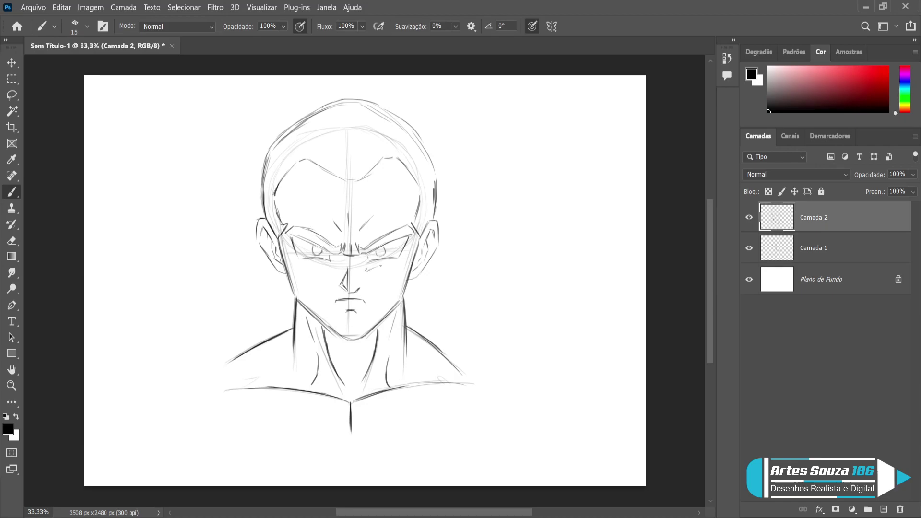
drag(377, 269, 384, 267)
drag(329, 265, 303, 267)
Lower the opacity of the detailed sketch layer Camada 2 to 25%
click(850, 248)
click(866, 217)
drag(893, 189, 856, 191)
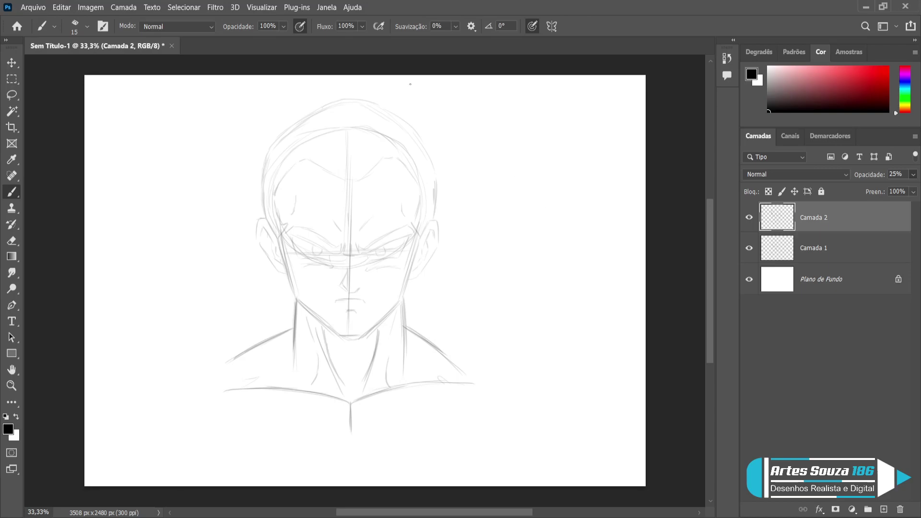
Add a new layer for inking and set the brush to 34% smoothing, size 10, without pressure-controlled opacity
click(300, 26)
drag(455, 26, 477, 44)
click(883, 509)
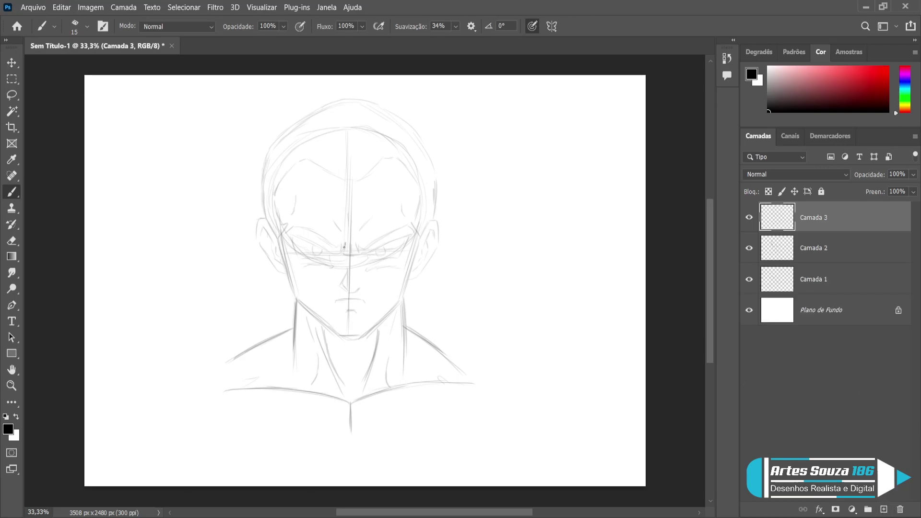
drag(345, 243, 342, 254)
key(ctrl+z)
key(bracketleft)
Ink the nose bridge crease, both slanted eyebrows and the outline of the eye on the viewer's right
drag(343, 250, 342, 253)
drag(344, 253, 350, 256)
drag(358, 253, 416, 234)
mouse_move(352, 249)
mouse_down()
mouse_move(411, 226)
mouse_move(416, 234)
mouse_up()
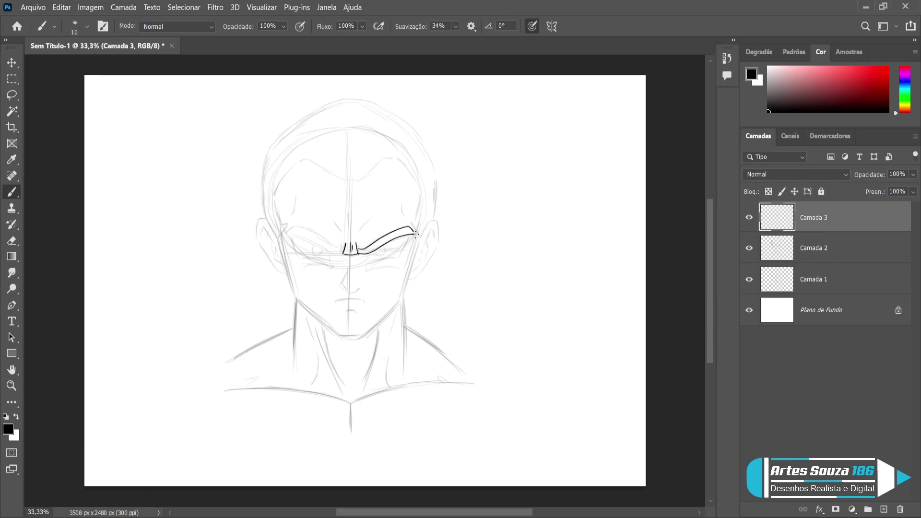
mouse_move(344, 252)
mouse_down()
mouse_move(283, 234)
mouse_move(297, 224)
mouse_move(348, 248)
mouse_up()
mouse_move(409, 235)
mouse_down()
mouse_move(399, 255)
mouse_move(367, 252)
mouse_up()
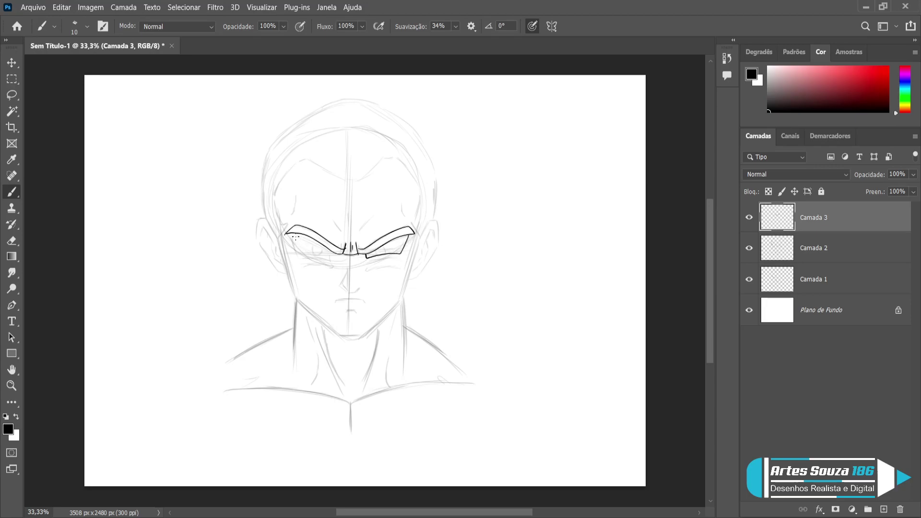
Ink the outline of the eye on the viewer's left, the nose, the mouth and the frown creases on the forehead
mouse_move(292, 236)
mouse_down()
mouse_move(300, 252)
mouse_move(334, 257)
mouse_move(336, 249)
mouse_move(351, 293)
mouse_move(360, 288)
mouse_move(339, 284)
mouse_move(349, 270)
mouse_up()
mouse_move(335, 303)
mouse_down()
mouse_move(361, 300)
mouse_move(340, 301)
mouse_move(352, 312)
mouse_move(350, 301)
mouse_move(361, 300)
mouse_move(342, 300)
mouse_move(366, 305)
mouse_move(356, 312)
mouse_up()
key(ctrl+z)
key(ctrl+z)
key(ctrl+z)
key(ctrl+z)
mouse_move(349, 226)
mouse_down()
mouse_move(349, 210)
mouse_move(373, 219)
mouse_move(330, 221)
mouse_move(296, 199)
mouse_up()
drag(404, 217, 402, 207)
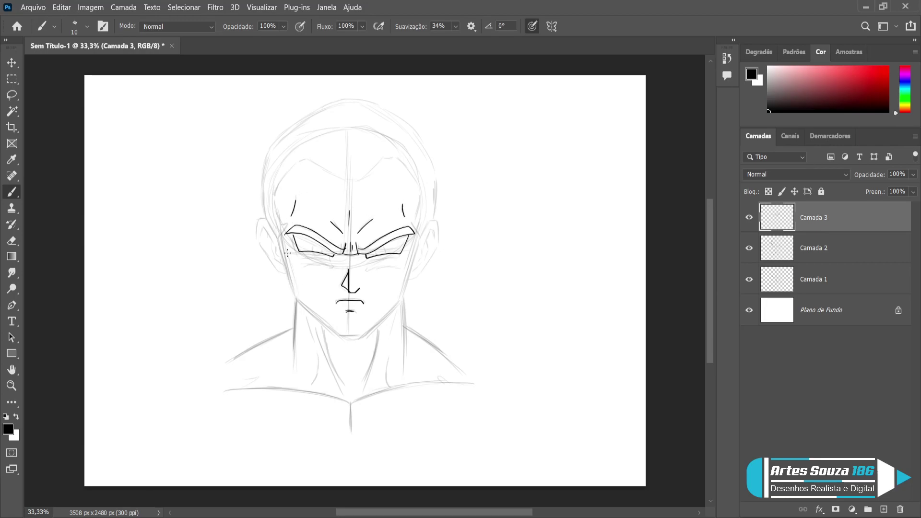
Ink both sides of the face and the jaw line on the viewer's right
drag(279, 238, 297, 301)
drag(421, 235, 396, 305)
drag(297, 300, 343, 338)
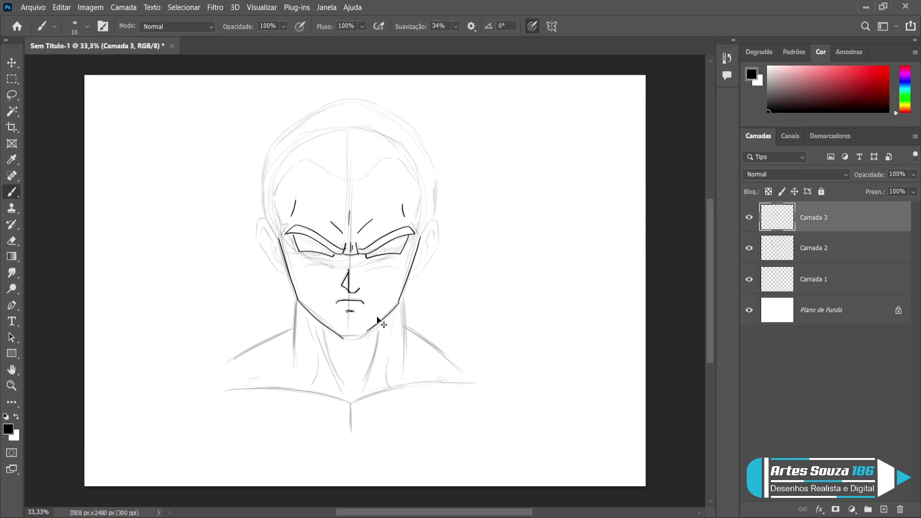
key(ctrl+z)
drag(399, 301, 356, 337)
Make the eraser's edge harder and reduce its size, keeping the brush as the active tool
key(e)
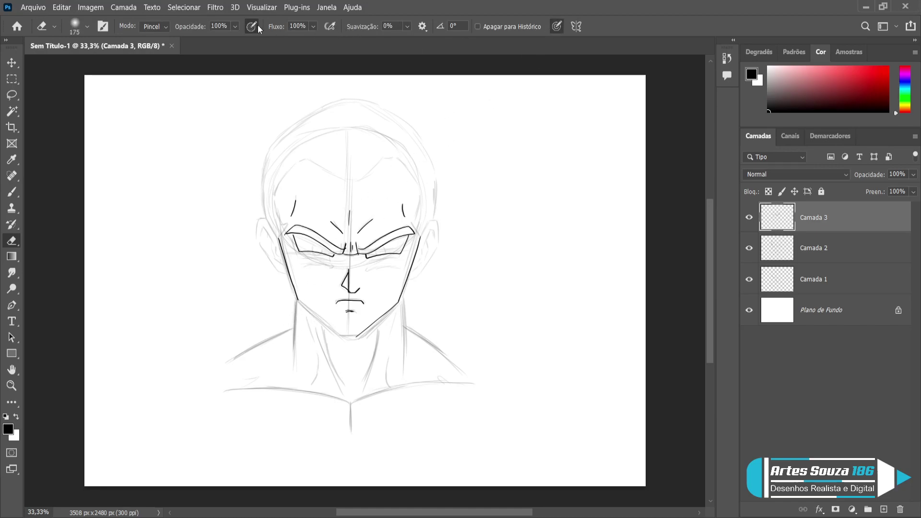
key(shift+])
key(shift+])
key(shift+])
key(shift+])
key(bracketleft)
key(bracketleft)
key(bracketleft)
key(bracketleft)
key(bracketleft)
key(bracketleft)
key(bracketleft)
key(bracketleft)
key(b)
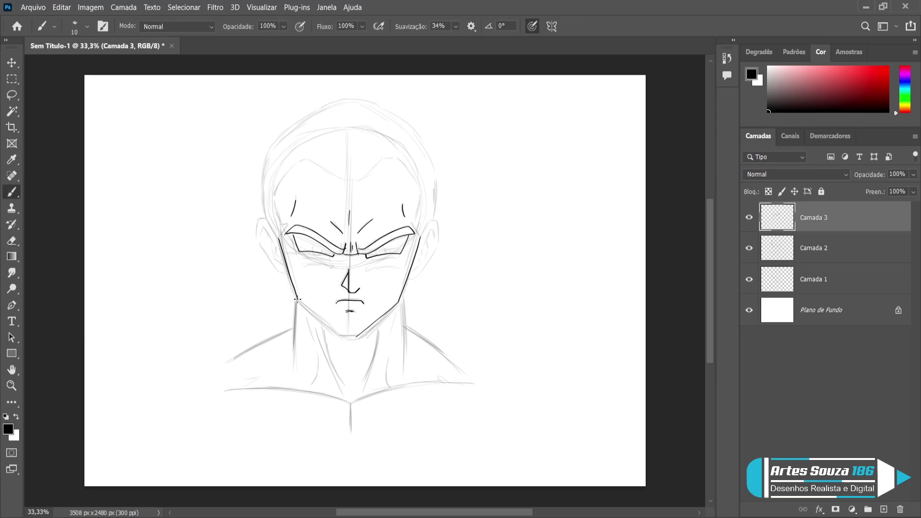
Ink the jaw line on the viewer's left and the chin, plus both ears with their inner folds
drag(301, 304, 341, 335)
drag(341, 335, 358, 332)
mouse_move(267, 218)
mouse_down()
mouse_move(281, 241)
mouse_move(255, 229)
mouse_move(255, 242)
mouse_move(277, 273)
mouse_up()
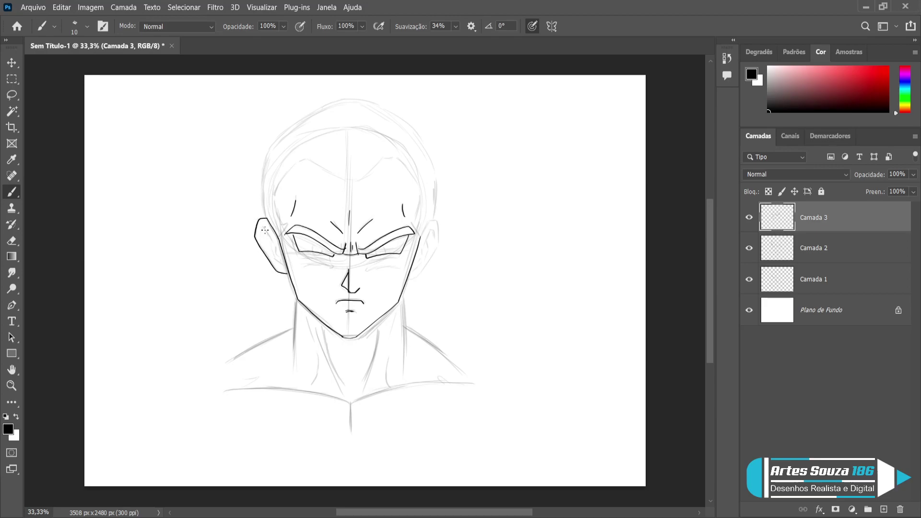
mouse_move(259, 224)
mouse_down()
mouse_move(281, 269)
mouse_move(273, 235)
mouse_up()
mouse_move(432, 221)
mouse_down()
mouse_move(440, 224)
mouse_move(438, 249)
mouse_move(407, 281)
mouse_up()
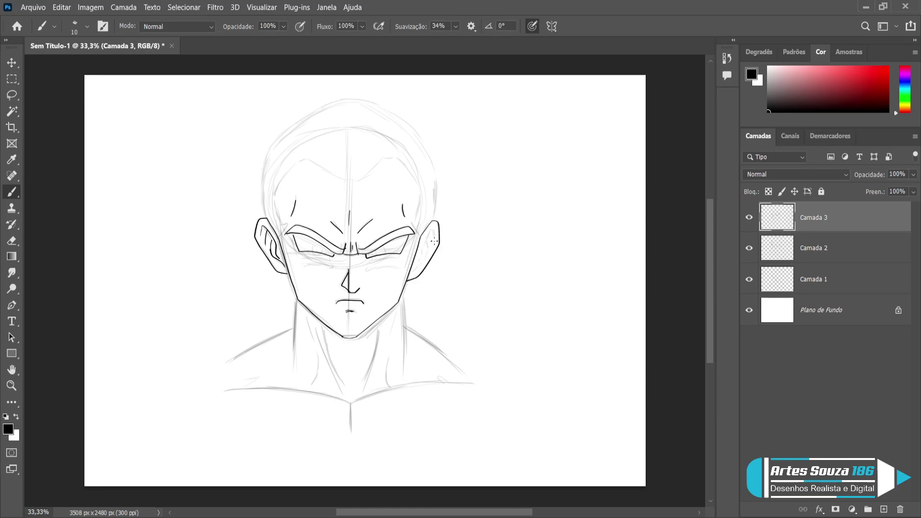
mouse_move(436, 227)
mouse_down()
mouse_move(409, 274)
mouse_move(428, 239)
mouse_up()
Ink both outer sides of the neck and the inner neck muscle lines
drag(295, 290, 291, 344)
key(ctrl+z)
drag(297, 294, 290, 345)
key(ctrl+z)
drag(296, 297, 291, 343)
drag(403, 294, 406, 346)
key(ctrl+z)
drag(402, 293, 405, 349)
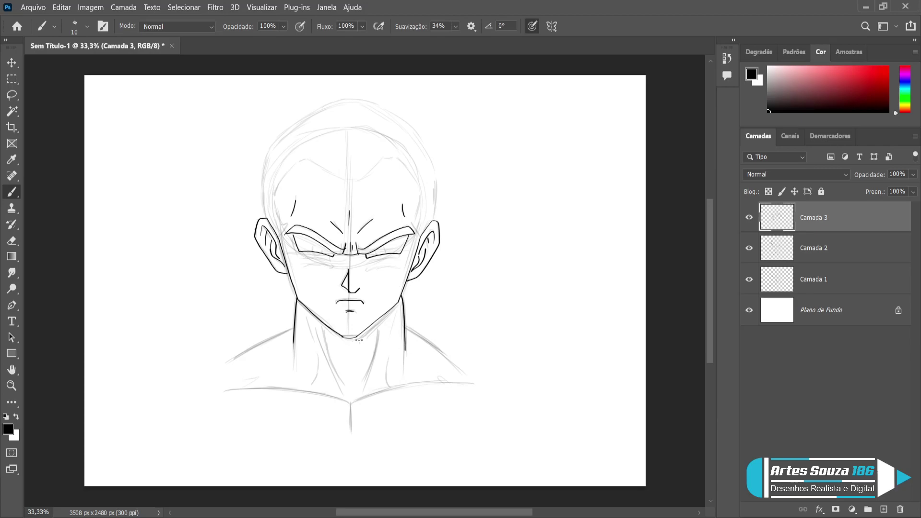
drag(378, 321, 357, 386)
mouse_move(317, 322)
mouse_down()
mouse_move(341, 389)
mouse_move(311, 379)
mouse_move(318, 360)
mouse_up()
drag(386, 385, 384, 363)
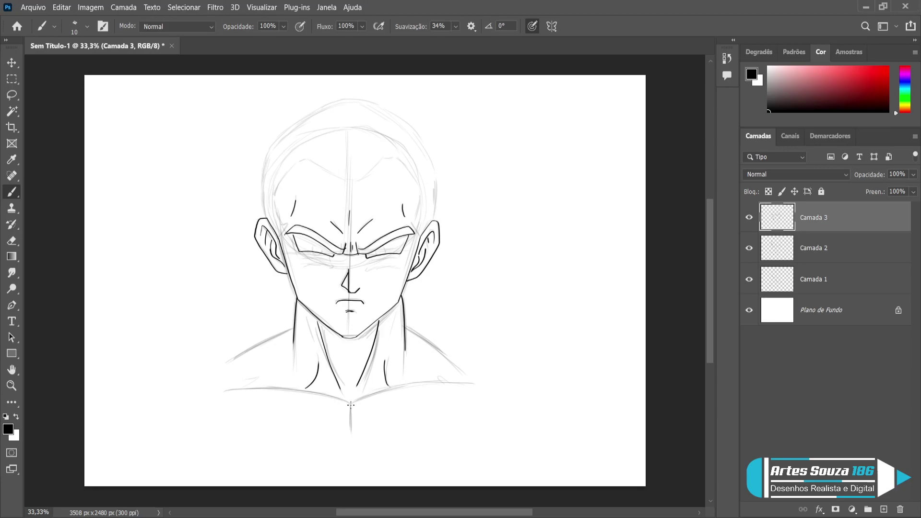
Ink the collarbone curves and the slopes of both shoulders
mouse_move(361, 397)
mouse_down()
mouse_move(393, 385)
mouse_move(472, 384)
mouse_up()
mouse_move(348, 404)
mouse_down()
mouse_move(275, 386)
mouse_move(224, 392)
mouse_up()
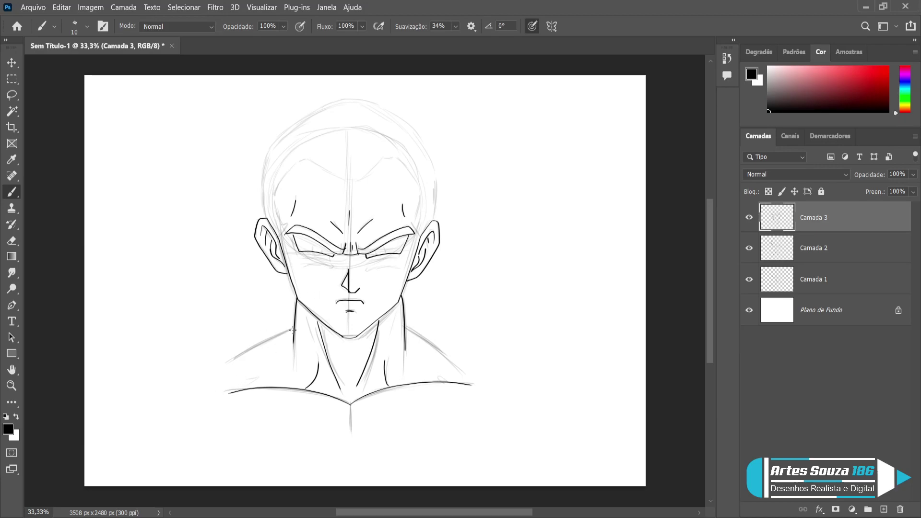
drag(293, 329, 225, 372)
drag(407, 326, 472, 383)
Ink the outer outline of the head from ear to ear and the hairline at the temple on the viewer's left
drag(264, 218, 258, 180)
key(ctrl+z)
mouse_move(265, 217)
mouse_down()
mouse_move(268, 142)
mouse_move(341, 95)
mouse_up()
key(ctrl+z)
mouse_move(266, 147)
mouse_down()
mouse_move(300, 116)
mouse_move(350, 96)
mouse_up()
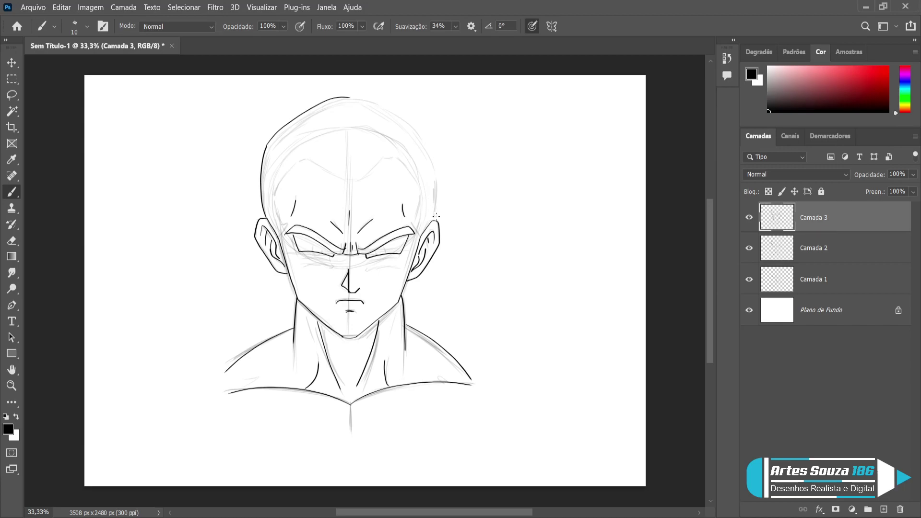
mouse_move(433, 221)
mouse_down()
mouse_move(437, 174)
mouse_move(427, 150)
mouse_move(378, 100)
mouse_move(352, 97)
mouse_up()
mouse_move(287, 222)
mouse_down()
mouse_move(277, 224)
mouse_move(269, 196)
mouse_move(286, 166)
mouse_up()
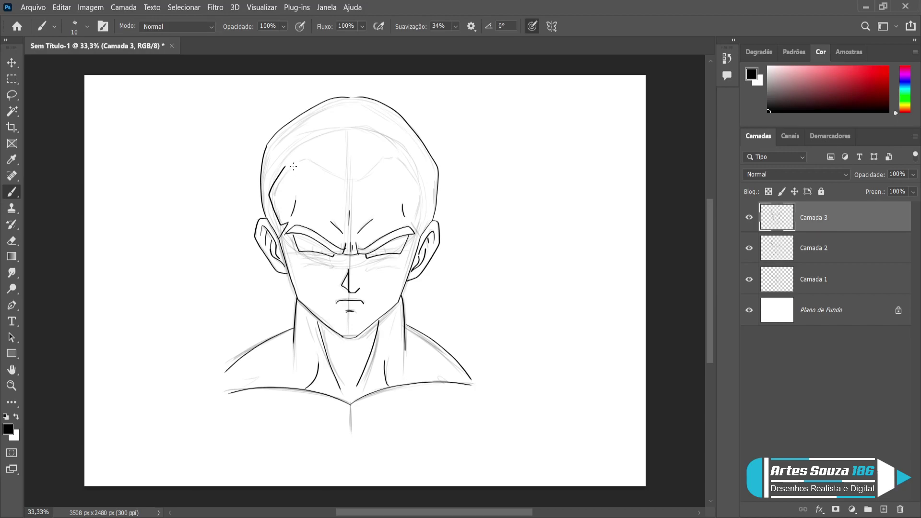
mouse_move(289, 164)
mouse_down()
mouse_move(319, 178)
mouse_move(302, 179)
mouse_move(303, 161)
mouse_move(352, 182)
mouse_move(392, 155)
mouse_move(411, 169)
mouse_up()
key(ctrl+z)
mouse_move(425, 210)
mouse_down()
mouse_move(424, 183)
mouse_move(407, 158)
mouse_move(430, 206)
mouse_move(419, 228)
mouse_up()
key(ctrl+z)
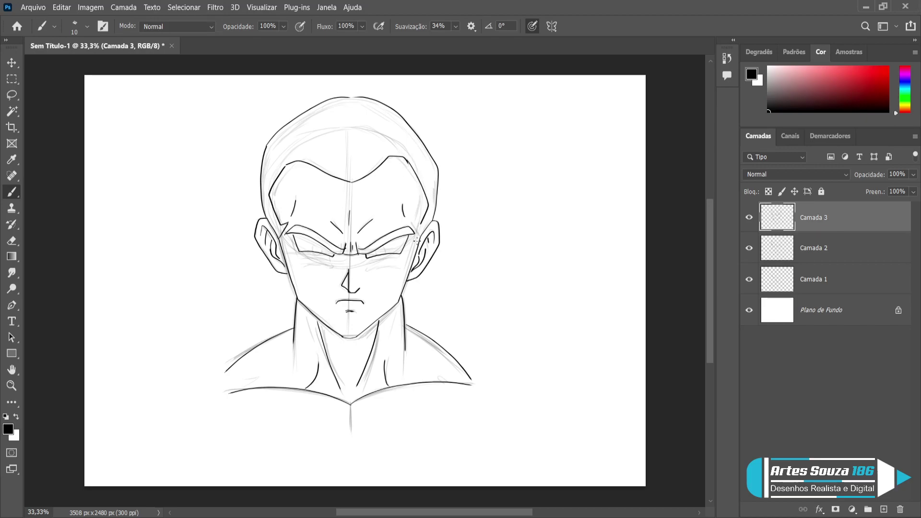
key(ctrl+z)
key(ctrl+z)
key(ctrl+z)
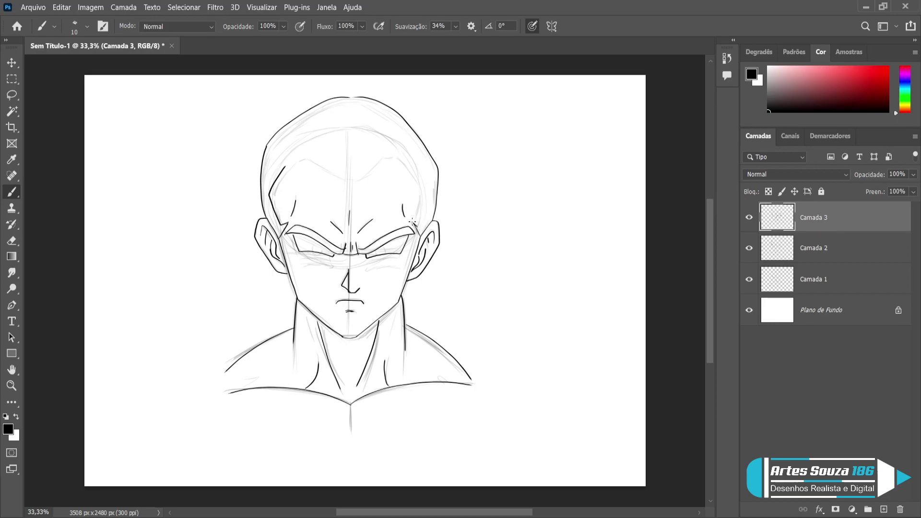
Ink the rest of the hairline with its central peak, then add the irises in both eyes
mouse_move(417, 226)
mouse_down()
mouse_move(429, 201)
mouse_move(395, 159)
mouse_move(402, 140)
mouse_move(357, 182)
mouse_up()
drag(288, 164, 359, 180)
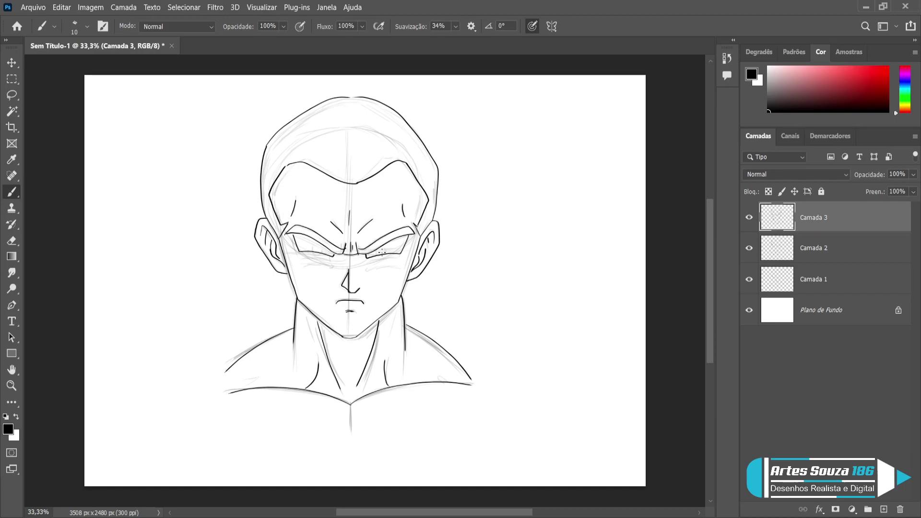
mouse_move(374, 249)
mouse_down()
mouse_move(382, 254)
mouse_move(387, 242)
mouse_up()
mouse_move(328, 248)
mouse_down()
mouse_move(318, 252)
mouse_move(313, 240)
mouse_up()
Clean up the junction of the head outline at the crown
key(e)
mouse_move(358, 98)
mouse_down()
mouse_move(334, 98)
mouse_move(357, 97)
mouse_up()
key(b)
Rename the layer Camada 1 as esboço
double_click(821, 280)
text(esboço)
key(Return)
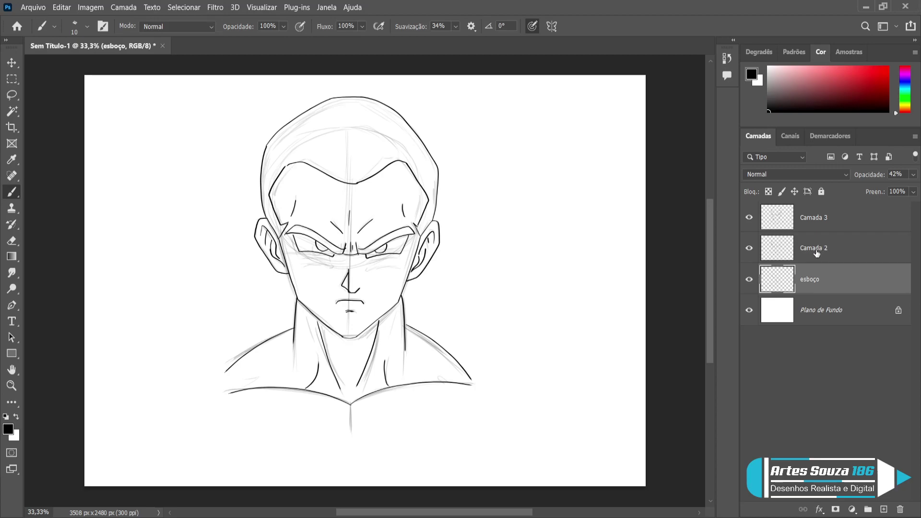
Rename the construction sketch layer just above the background as esquema
double_click(813, 278)
text(esquema)
key(Return)
Rename the layer Camada 2 as esboço and the layer Camada 3 as line arte
double_click(811, 247)
text(e)
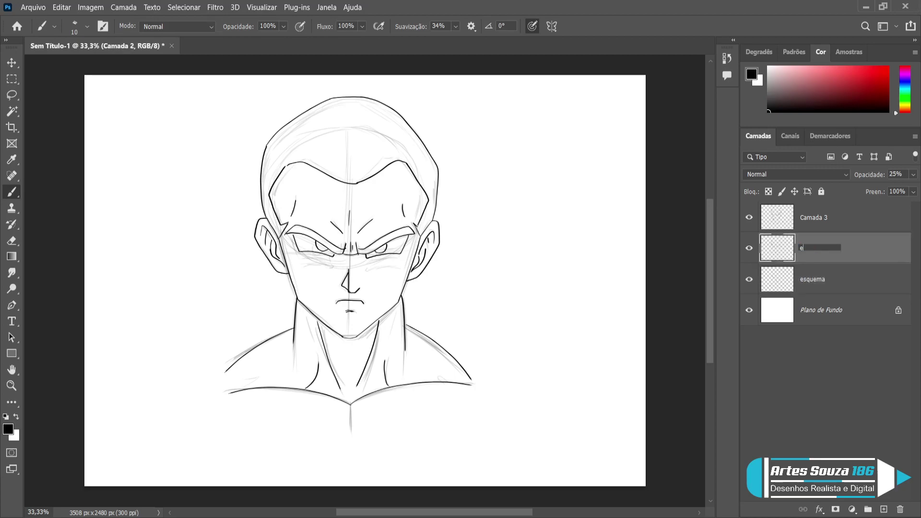
text(sboço)
key(Return)
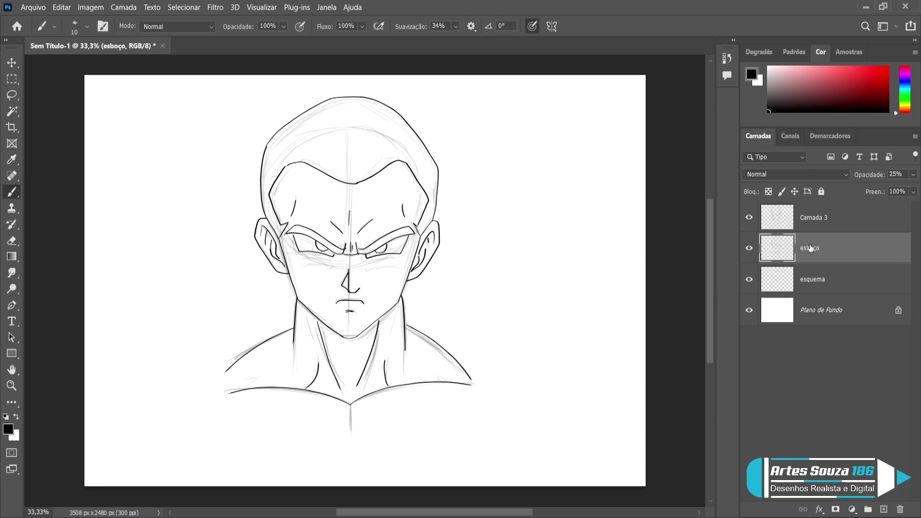
double_click(807, 216)
text(line arte)
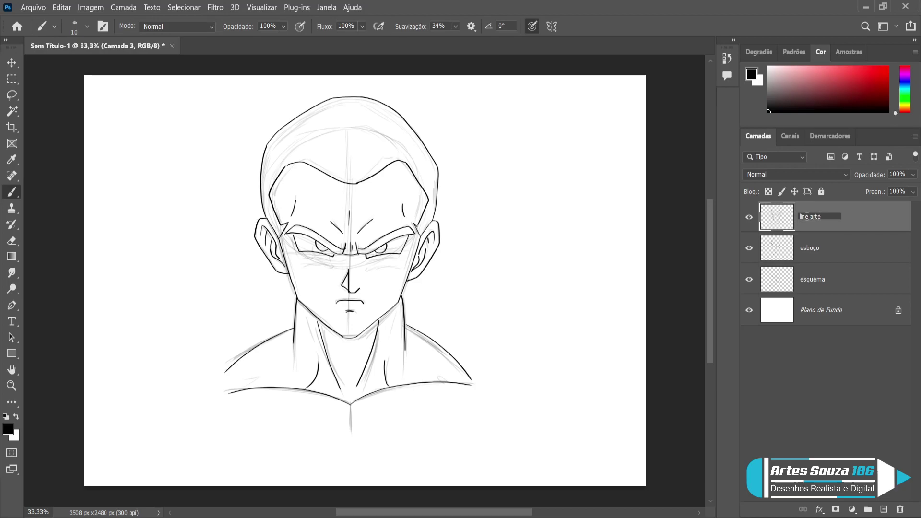
key(Return)
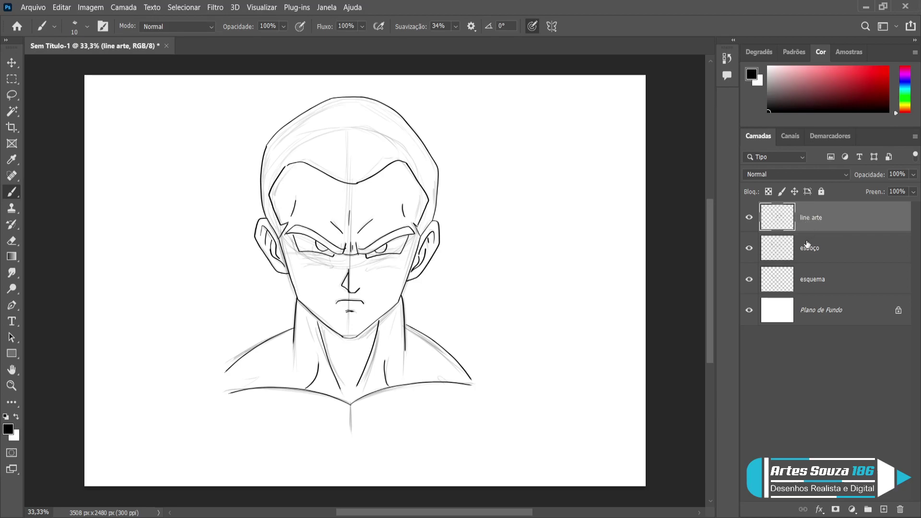
Scale the line arte, esboço and esquema layers together to about 75% width and 73% height, placing the bust on the canvas's left side
shift+click(811, 263)
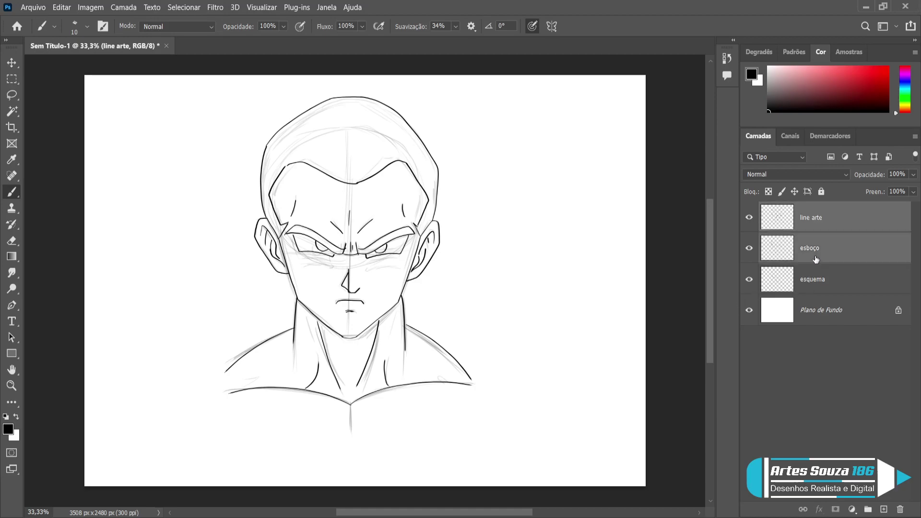
shift+click(813, 284)
key(ctrl+t)
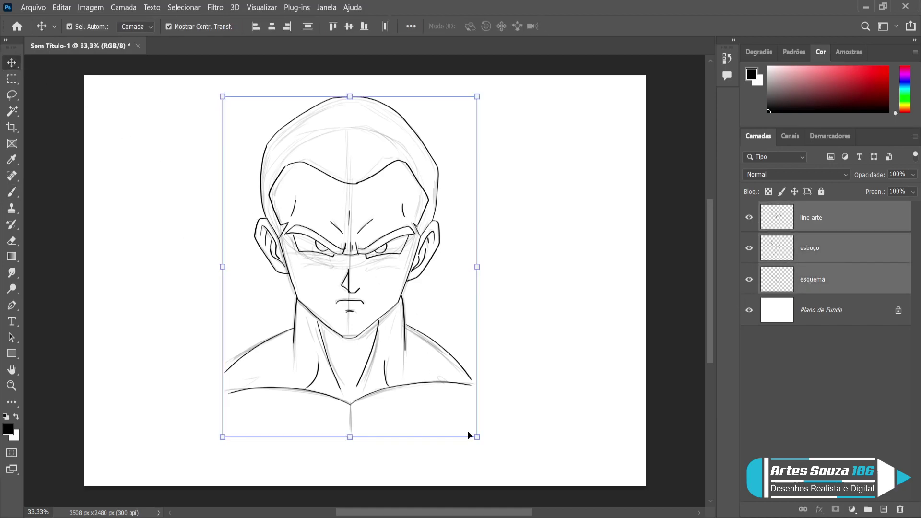
drag(477, 437, 519, 475)
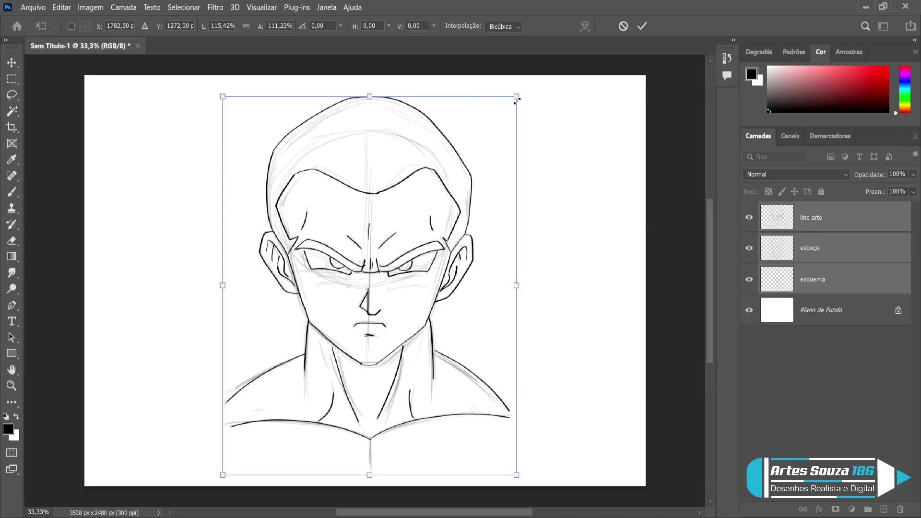
drag(517, 99, 417, 226)
mouse_move(322, 264)
mouse_down()
mouse_move(226, 201)
mouse_move(246, 209)
mouse_up()
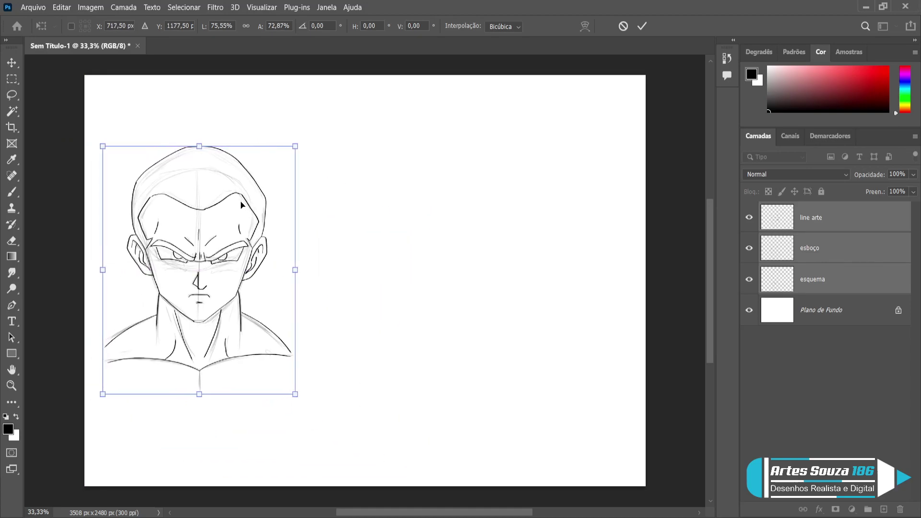
drag(295, 145, 294, 144)
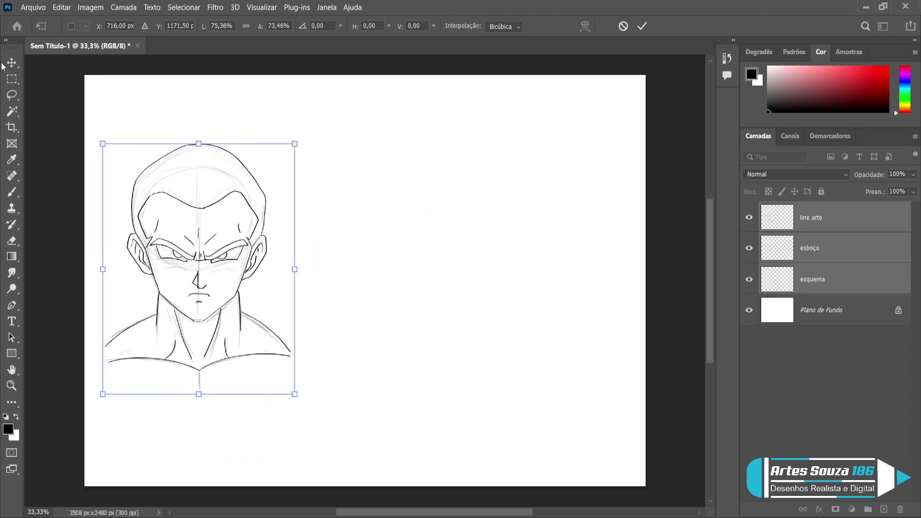
key(Return)
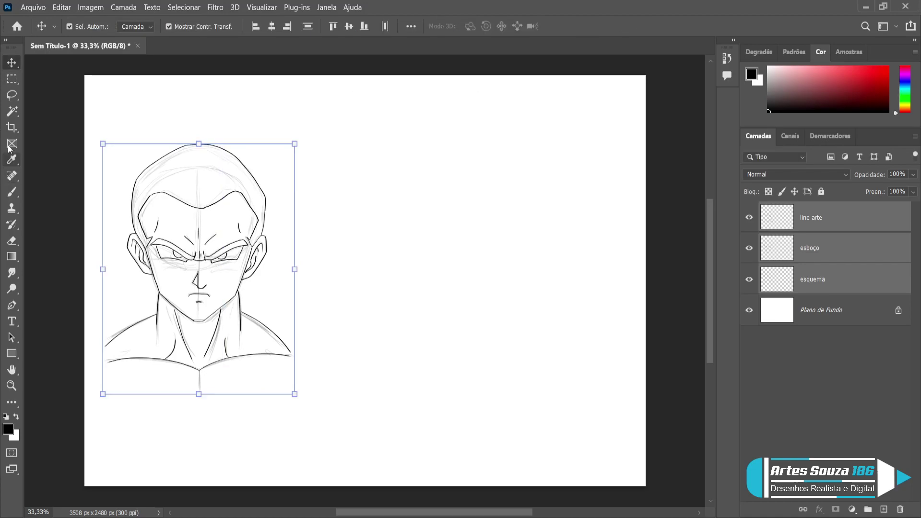
Group the three drawing layers under the name frente and add a new layer above the group
key(ctrl)
key(ctrl+g)
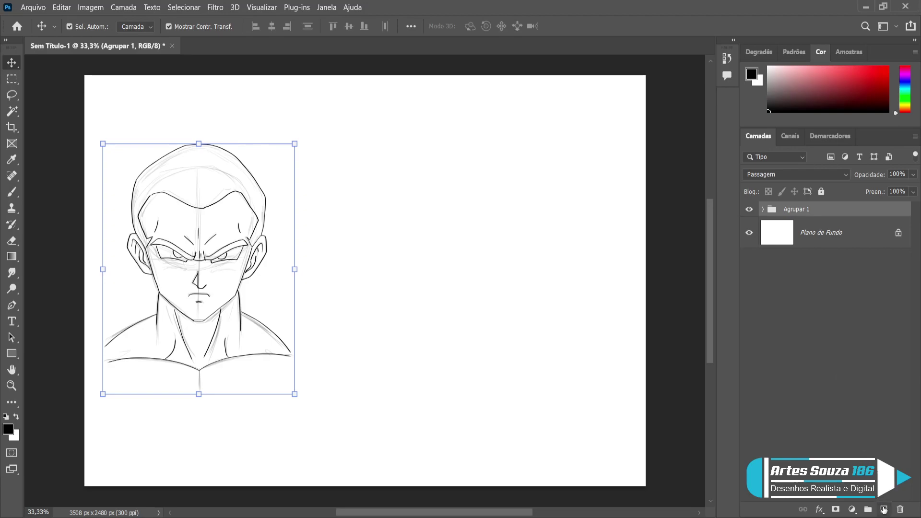
click(884, 509)
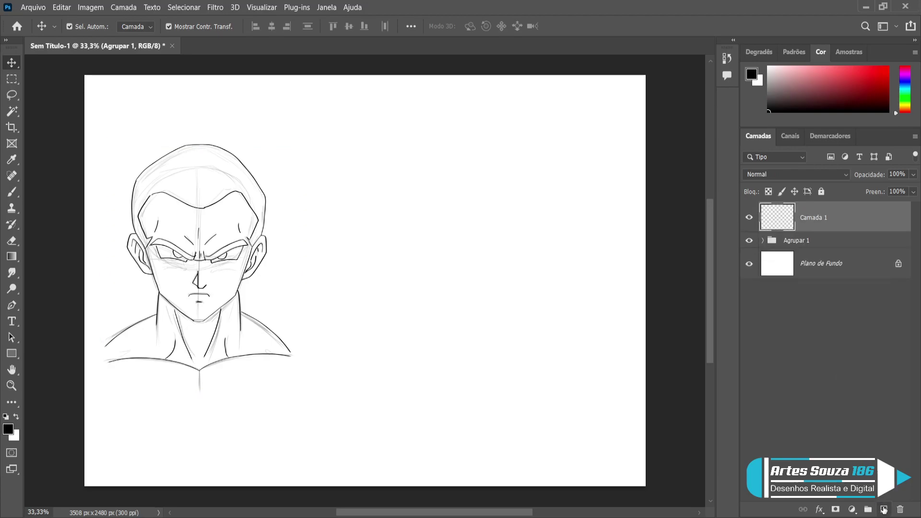
double_click(798, 242)
text(fre)
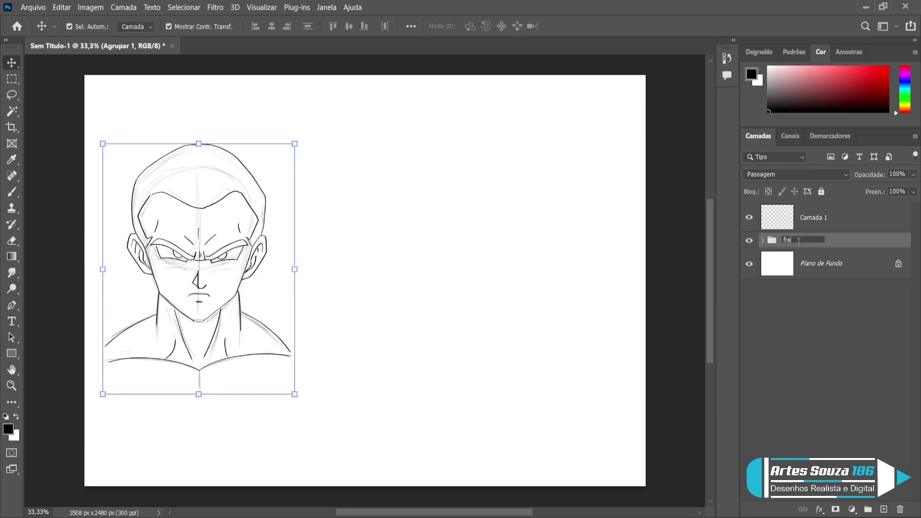
text(nte)
key(Return)
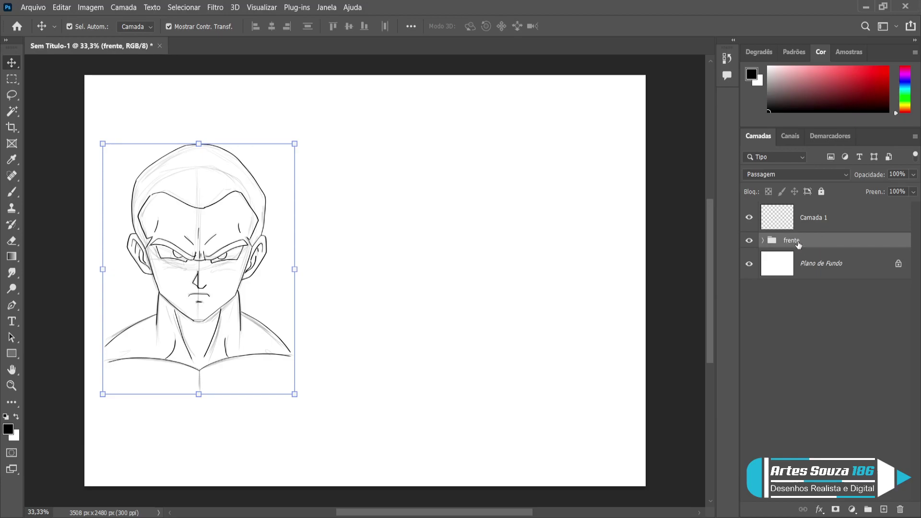
On the new layer Camada 1, set the brush smoothing to 0% and sketch a head construction circle beside the front view
click(818, 226)
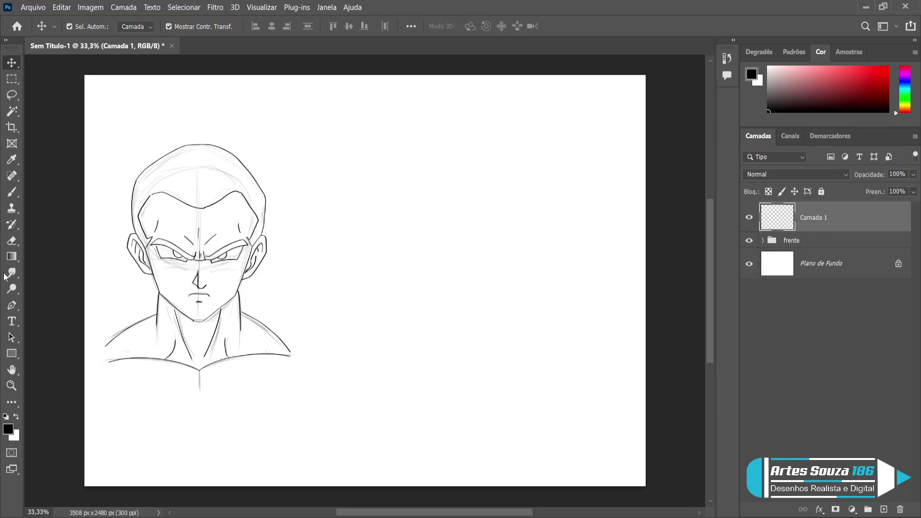
click(12, 192)
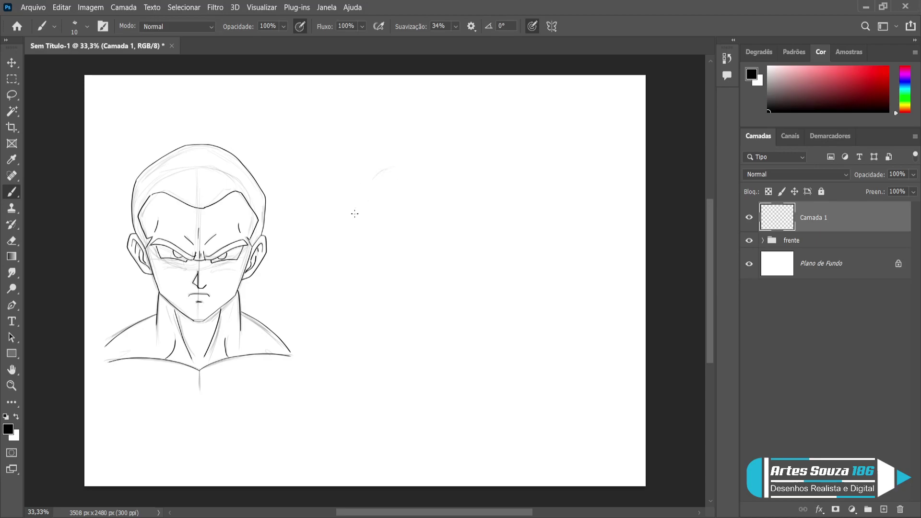
drag(349, 242, 358, 204)
drag(455, 26, 432, 48)
mouse_move(392, 165)
mouse_down()
mouse_move(353, 196)
mouse_move(352, 227)
mouse_move(374, 272)
mouse_up()
mouse_move(420, 155)
mouse_down()
mouse_move(389, 167)
mouse_move(442, 167)
mouse_move(407, 162)
mouse_move(455, 178)
mouse_move(440, 175)
mouse_move(474, 207)
mouse_up()
mouse_move(453, 166)
mouse_down()
mouse_move(479, 235)
mouse_move(454, 276)
mouse_move(417, 285)
mouse_up()
mouse_move(362, 259)
mouse_down()
mouse_move(421, 265)
mouse_move(424, 286)
mouse_up()
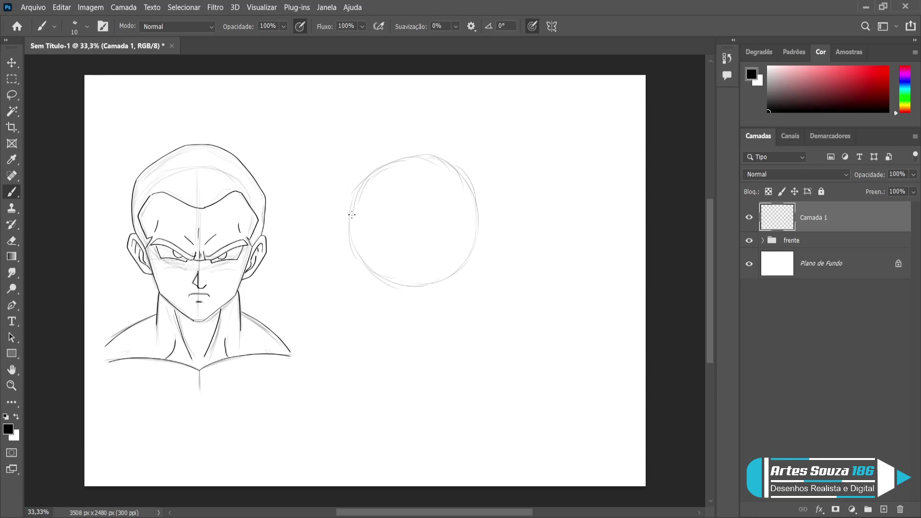
drag(362, 177, 414, 157)
drag(458, 170, 477, 246)
Sketch the side-view face line, chin and jaw below the circle, and a smaller circle near the back of the head
drag(355, 251, 361, 314)
mouse_move(358, 272)
mouse_down()
mouse_move(368, 340)
mouse_move(415, 318)
mouse_move(381, 338)
mouse_move(408, 323)
mouse_up()
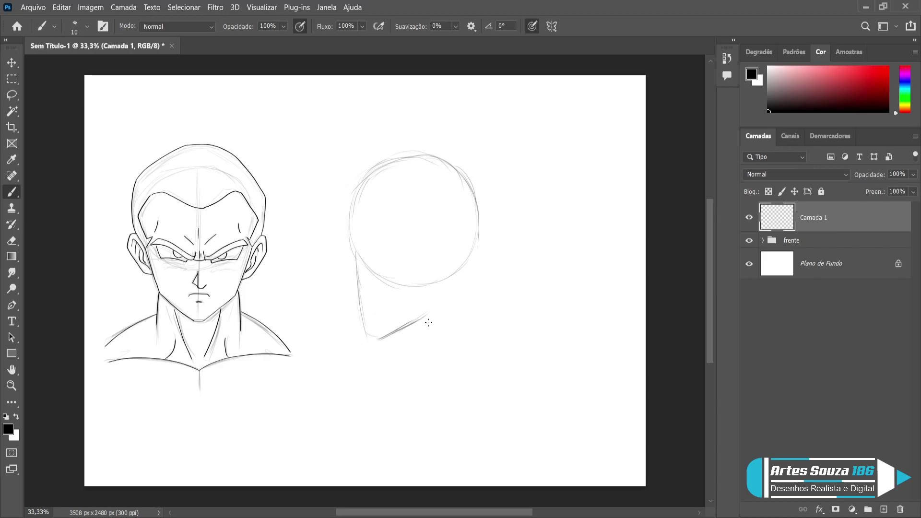
drag(439, 270, 438, 312)
mouse_move(434, 228)
mouse_down()
mouse_move(443, 265)
mouse_move(435, 241)
mouse_move(462, 263)
mouse_up()
mouse_move(436, 223)
mouse_down()
mouse_move(445, 217)
mouse_move(469, 251)
mouse_move(434, 265)
mouse_move(437, 224)
mouse_move(458, 269)
mouse_move(461, 217)
mouse_up()
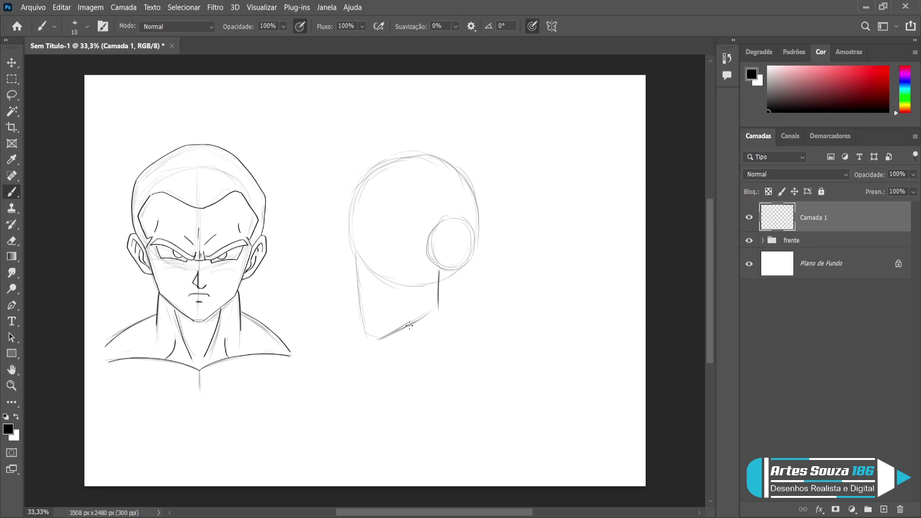
Sketch the front neck lines below the side-view jaw and the shoulder and chest line at the neck's base
mouse_move(366, 330)
mouse_down()
mouse_move(410, 344)
mouse_move(410, 359)
mouse_up()
drag(413, 327, 407, 373)
drag(436, 320, 407, 373)
key(ctrl+z)
mouse_move(358, 411)
mouse_down()
mouse_move(412, 370)
mouse_move(452, 354)
mouse_up()
mouse_move(374, 387)
mouse_down()
mouse_move(351, 401)
mouse_move(364, 405)
mouse_move(429, 361)
mouse_move(468, 354)
mouse_up()
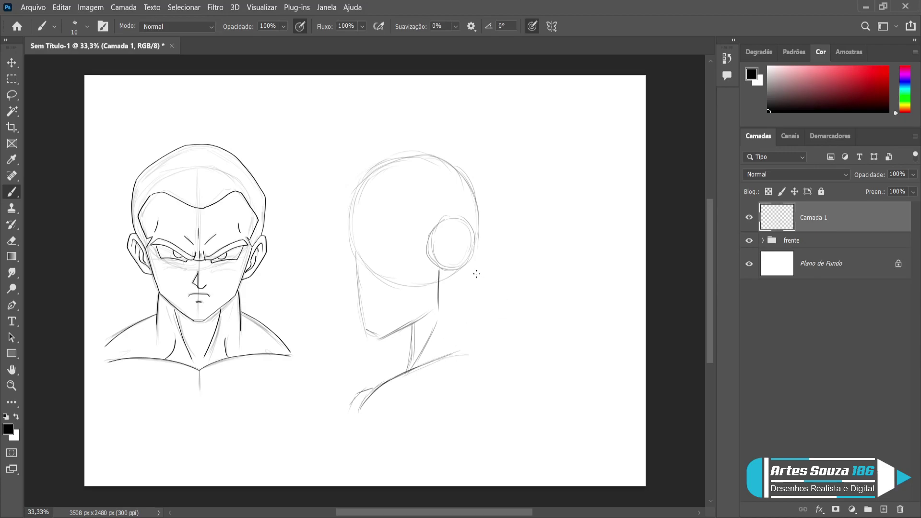
Complete the side-view construction with the back of the neck and shoulder, the upper skull outline and an eye line reaching the ear circle
mouse_move(477, 275)
mouse_down()
mouse_move(487, 339)
mouse_move(517, 353)
mouse_up()
drag(488, 321, 519, 355)
mouse_move(477, 259)
mouse_down()
mouse_move(482, 200)
mouse_move(467, 172)
mouse_move(482, 198)
mouse_move(462, 163)
mouse_move(450, 162)
mouse_move(463, 178)
mouse_move(474, 175)
mouse_move(425, 153)
mouse_move(444, 154)
mouse_move(405, 162)
mouse_move(423, 148)
mouse_move(380, 177)
mouse_move(359, 215)
mouse_move(385, 164)
mouse_move(354, 218)
mouse_move(369, 188)
mouse_move(357, 243)
mouse_up()
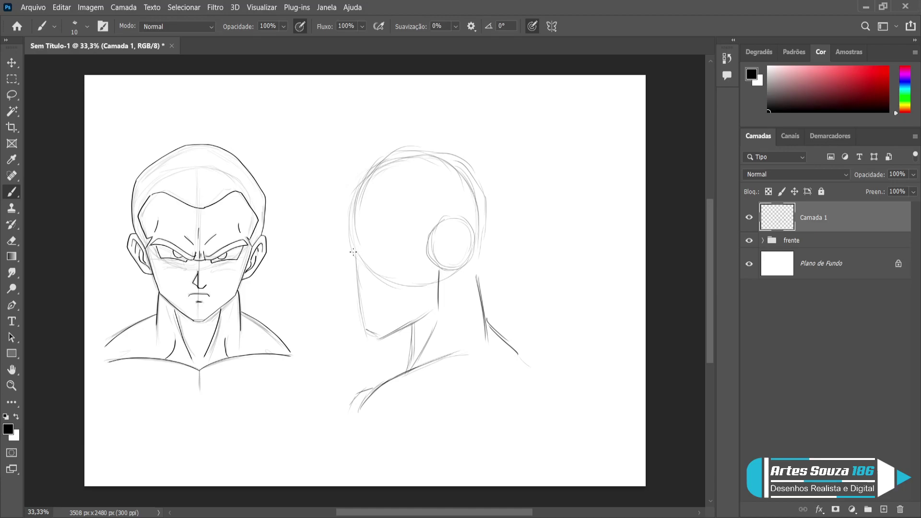
mouse_move(357, 253)
mouse_down()
mouse_move(400, 248)
mouse_move(346, 256)
mouse_move(424, 244)
mouse_move(354, 252)
mouse_move(394, 245)
mouse_up()
Set the construction layer's opacity to 61%, rename it esquema, and add a new layer above it
drag(891, 189, 868, 190)
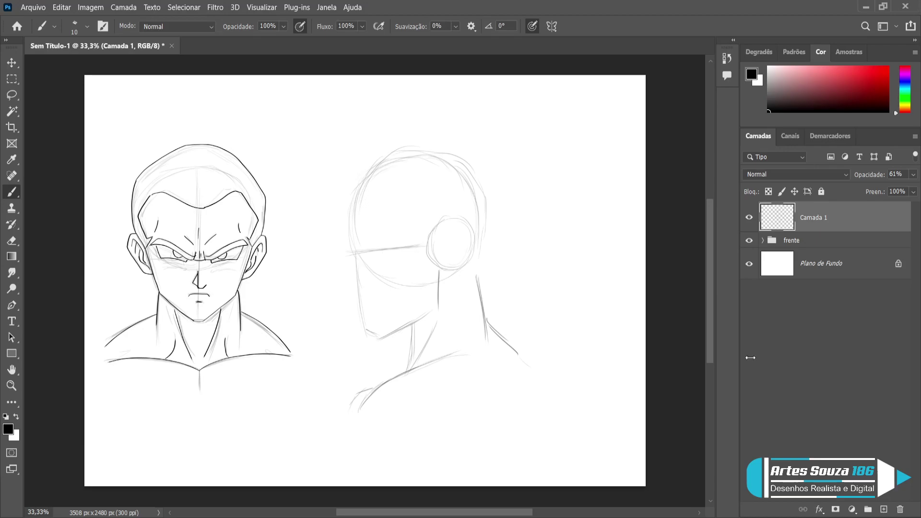
double_click(802, 217)
text(esquema)
key(Return)
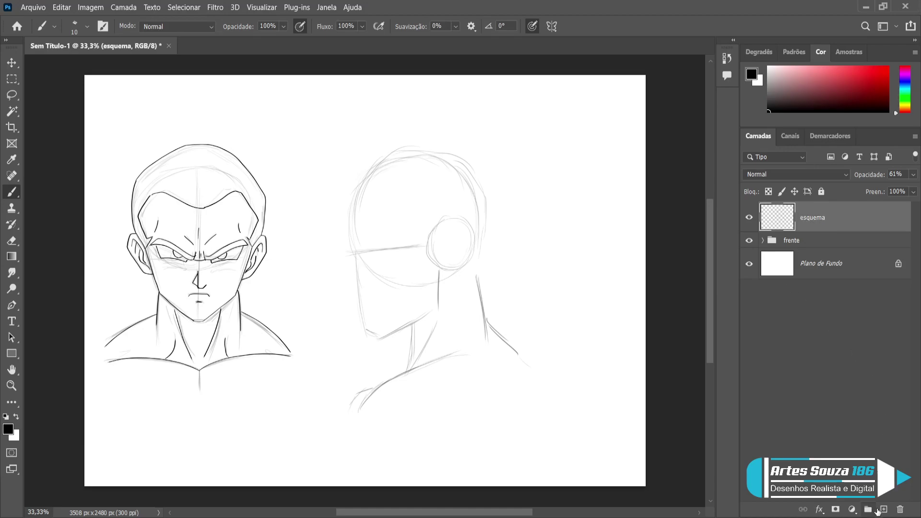
click(883, 509)
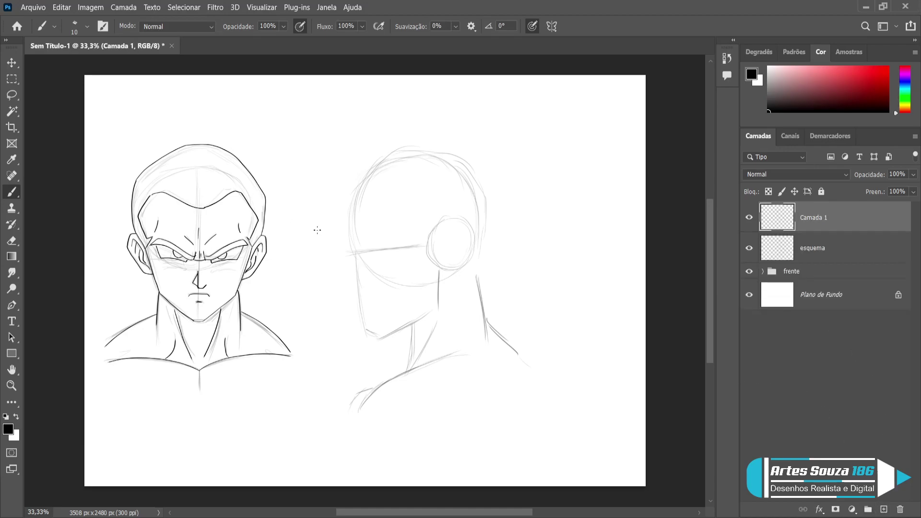
drag(356, 252, 335, 280)
double_click(811, 218)
text(es)
key(ctrl+a)
text(esbo)
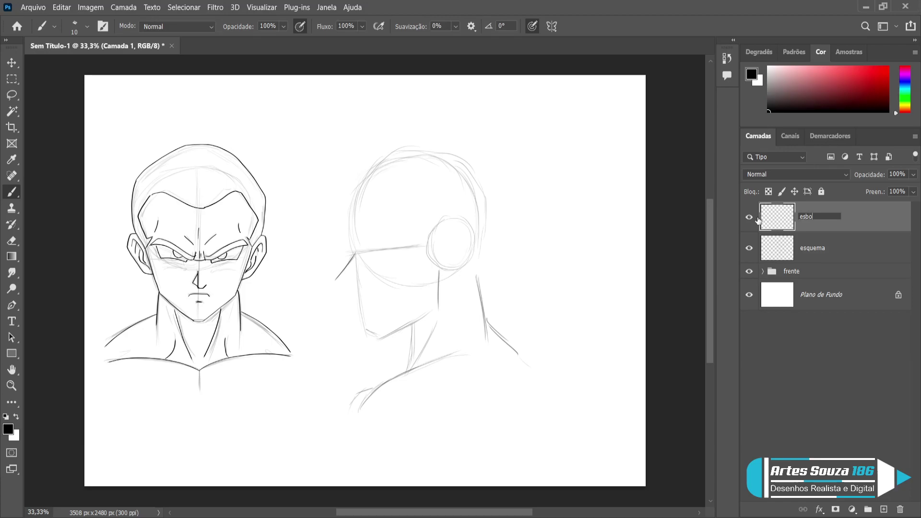
text(ço)
key(Return)
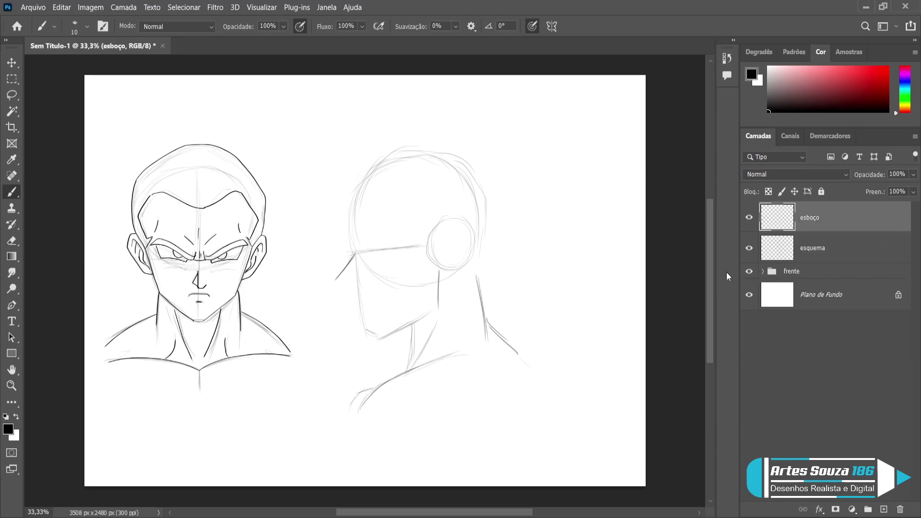
key(ctrl+z)
key(ctrl+z)
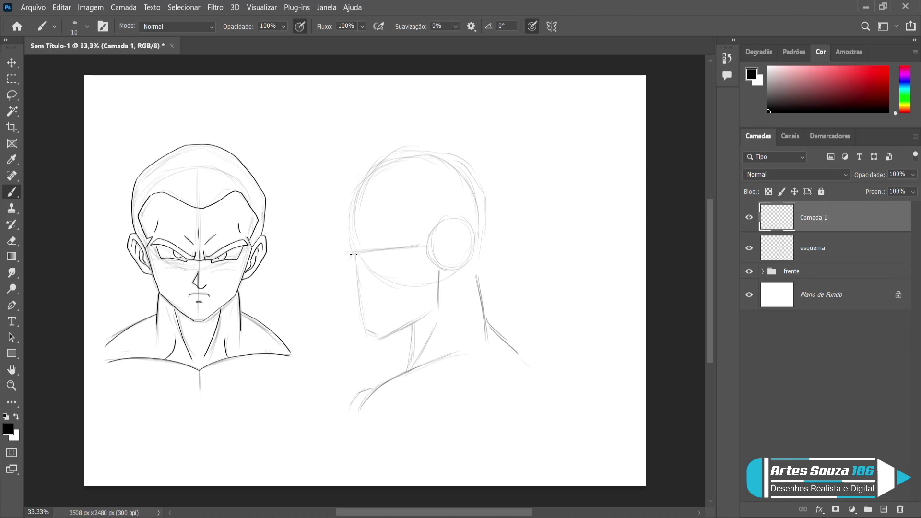
On Camada 1, sketch the side-view profile with the nose, lips, chin and the jawline running back toward the ear
mouse_move(356, 253)
mouse_down()
mouse_move(343, 279)
mouse_move(356, 254)
mouse_move(344, 277)
mouse_move(356, 254)
mouse_up()
drag(345, 281, 360, 286)
mouse_move(359, 287)
mouse_down()
mouse_move(374, 307)
mouse_move(367, 319)
mouse_move(361, 302)
mouse_move(368, 334)
mouse_up()
mouse_move(366, 330)
mouse_down()
mouse_move(393, 338)
mouse_move(403, 331)
mouse_move(382, 342)
mouse_move(435, 305)
mouse_up()
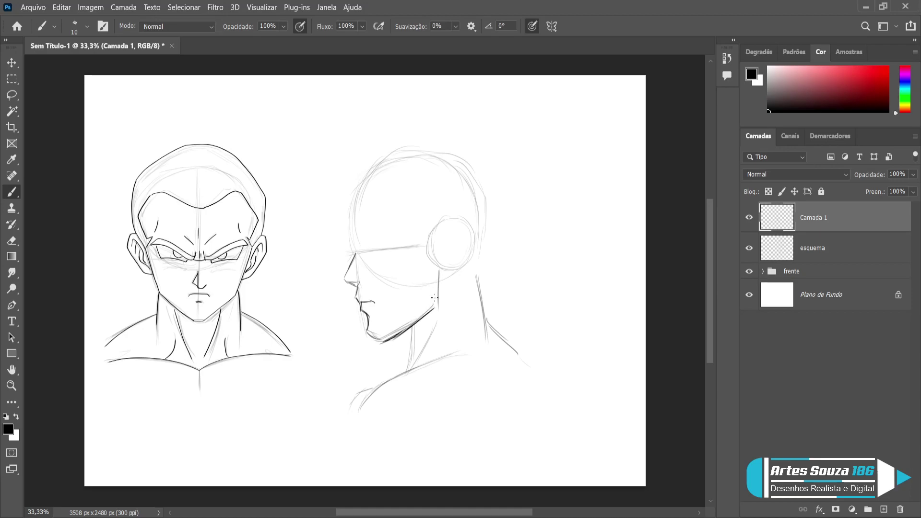
Sketch the rear edge of the jaw and the ear with its inner folds inside the small circle
drag(440, 272, 439, 298)
mouse_move(435, 231)
mouse_down()
mouse_move(458, 217)
mouse_move(464, 235)
mouse_move(459, 218)
mouse_move(463, 255)
mouse_move(464, 245)
mouse_move(439, 273)
mouse_up()
mouse_move(457, 234)
mouse_down()
mouse_move(453, 222)
mouse_move(440, 242)
mouse_move(441, 268)
mouse_move(448, 239)
mouse_up()
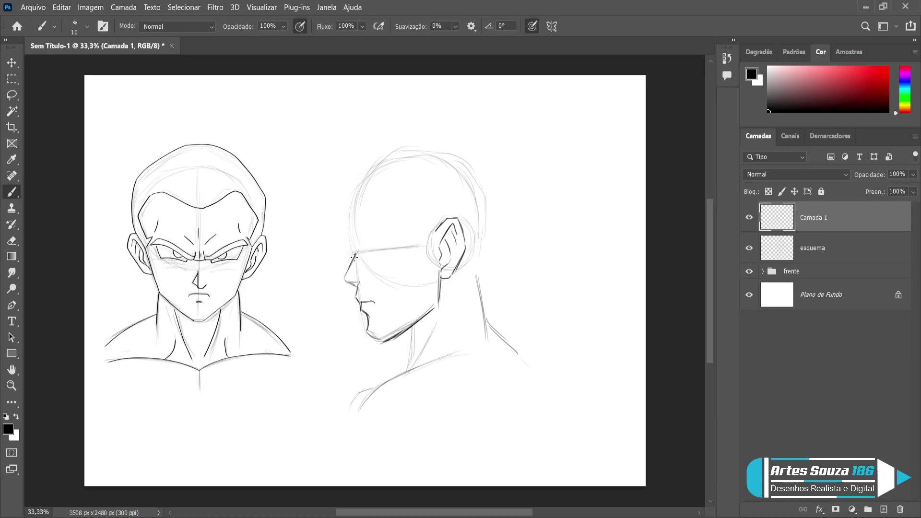
Sketch the side-view forehead and the outer head contour over the crown and down to the nape
drag(353, 243, 353, 234)
drag(352, 234, 353, 192)
drag(362, 174, 395, 143)
mouse_move(355, 186)
mouse_down()
mouse_move(422, 141)
mouse_move(406, 143)
mouse_move(470, 150)
mouse_move(499, 191)
mouse_move(493, 247)
mouse_move(499, 235)
mouse_move(486, 280)
mouse_move(456, 273)
mouse_move(484, 289)
mouse_up()
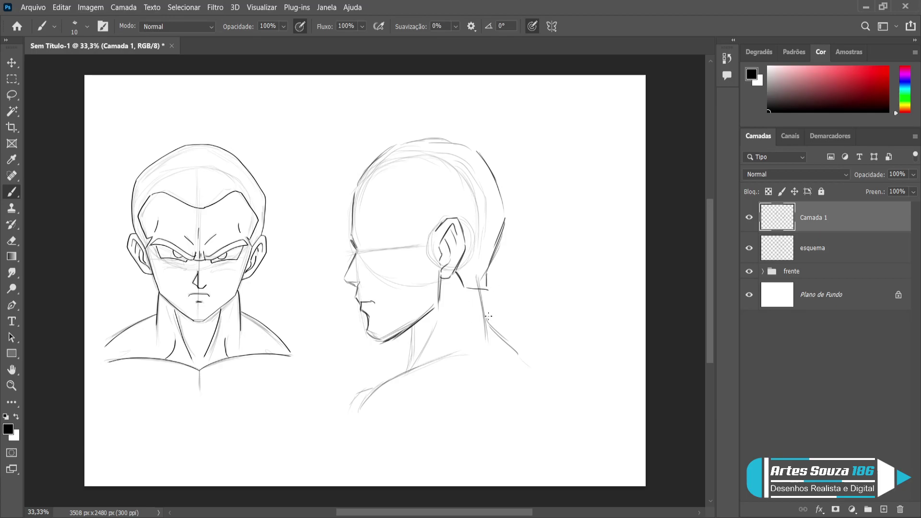
Sketch the side-view neck lines and the shoulder and chest contours over the construction
mouse_move(482, 288)
mouse_down()
mouse_move(495, 333)
mouse_move(523, 357)
mouse_up()
mouse_move(441, 297)
mouse_down()
mouse_move(437, 326)
mouse_move(410, 367)
mouse_move(445, 339)
mouse_move(408, 345)
mouse_move(407, 367)
mouse_up()
mouse_move(372, 397)
mouse_down()
mouse_move(372, 410)
mouse_move(379, 386)
mouse_move(486, 340)
mouse_up()
drag(375, 387, 347, 411)
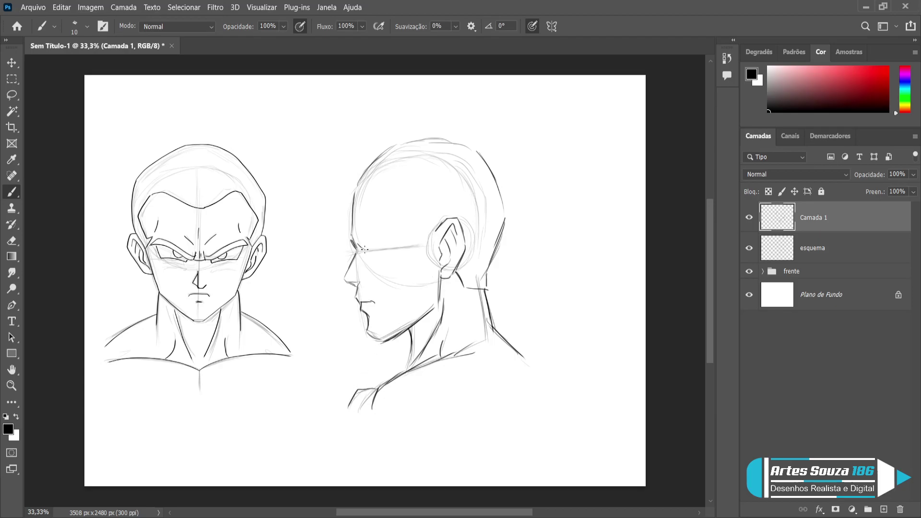
Sketch the angry side-view eyebrow and the eye, with a crease line beneath it
mouse_move(375, 240)
mouse_down()
mouse_move(368, 248)
mouse_move(407, 222)
mouse_up()
drag(359, 243, 397, 218)
drag(403, 230, 397, 247)
drag(367, 258, 397, 251)
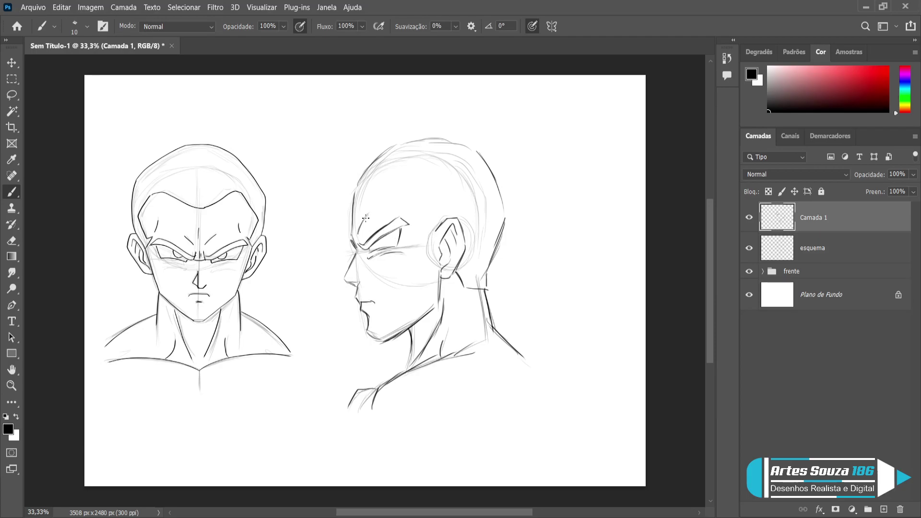
Sketch the side-view hairline from the forehead to the ear and touch up the crown outline
mouse_move(404, 201)
mouse_down()
mouse_move(425, 224)
mouse_move(440, 200)
mouse_move(383, 191)
mouse_move(400, 178)
mouse_move(356, 197)
mouse_move(364, 195)
mouse_move(359, 179)
mouse_move(354, 196)
mouse_move(371, 163)
mouse_up()
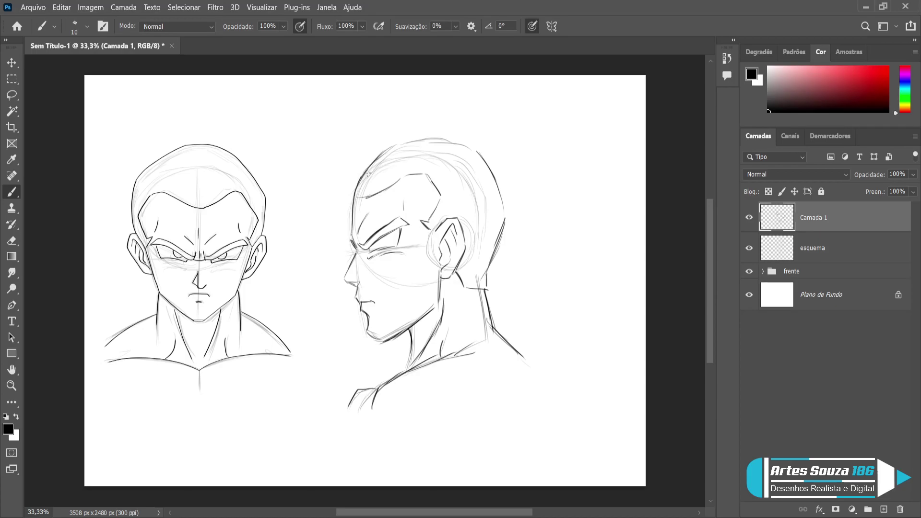
mouse_move(360, 186)
mouse_down()
mouse_move(375, 155)
mouse_move(437, 143)
mouse_move(403, 143)
mouse_move(431, 137)
mouse_up()
key(ctrl+z)
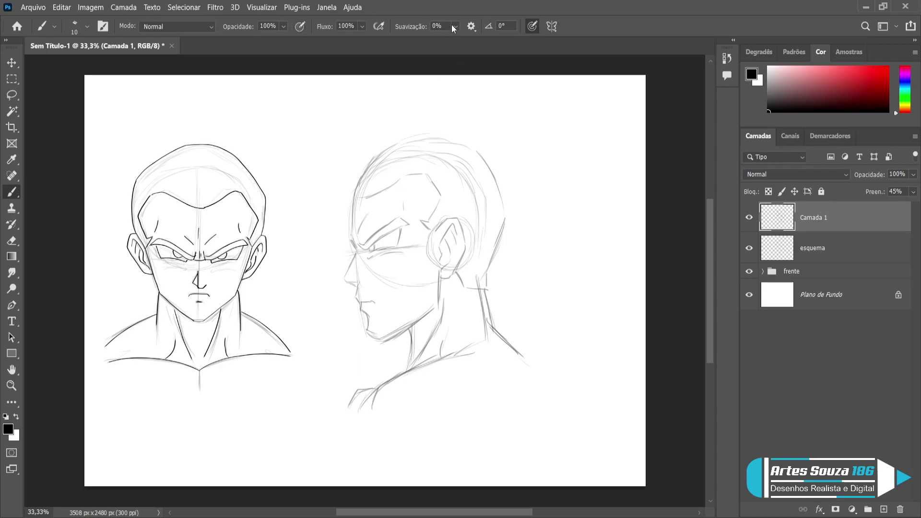
Reduce the Camada 1 fill to 45%, set the brush smoothing to 35%, and add a new layer above
key(alt+3)
key(alt+5)
click(883, 508)
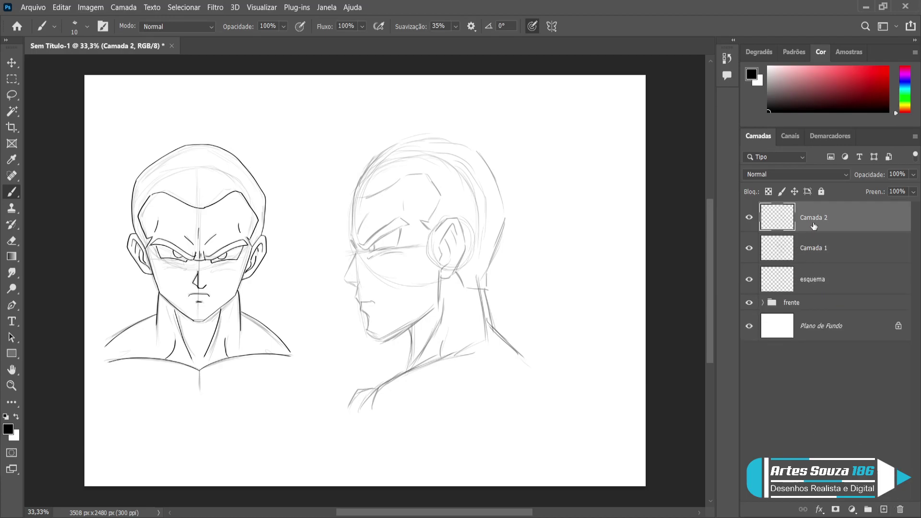
Rename the Camada 1 layer esboço and the new Camada 2 layer line arte
double_click(812, 244)
text(e)
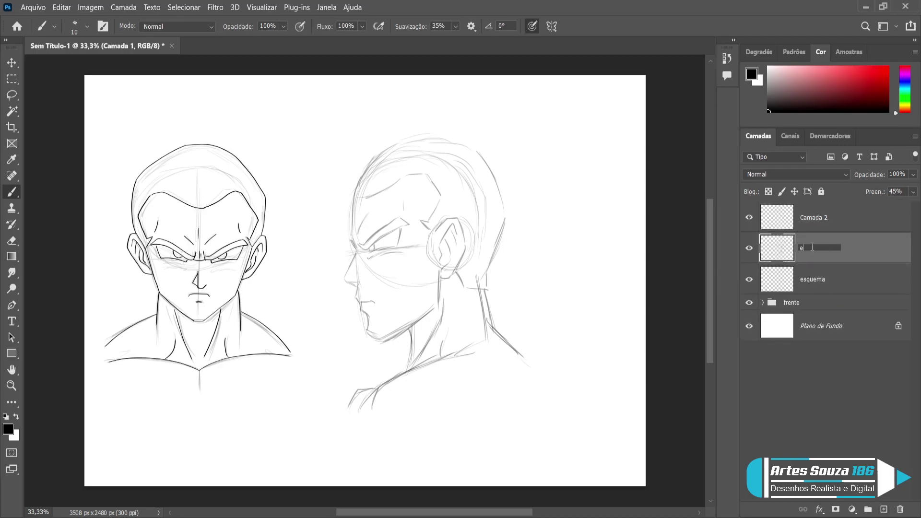
text(sboço)
key(Return)
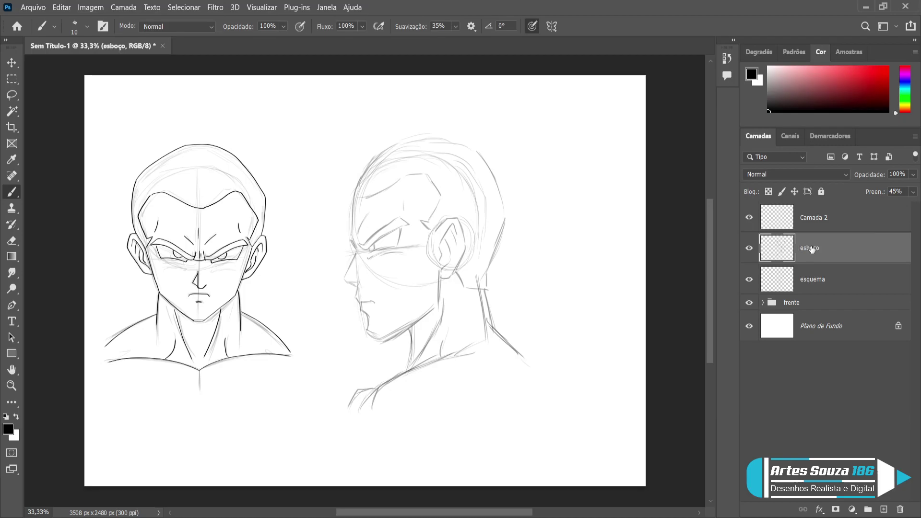
double_click(811, 215)
key(BackSpace)
text(line)
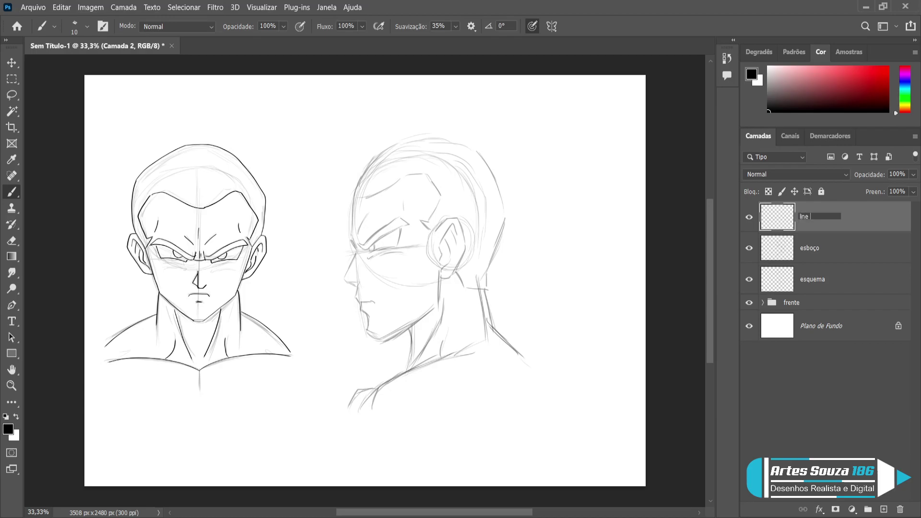
text( arte)
key(Return)
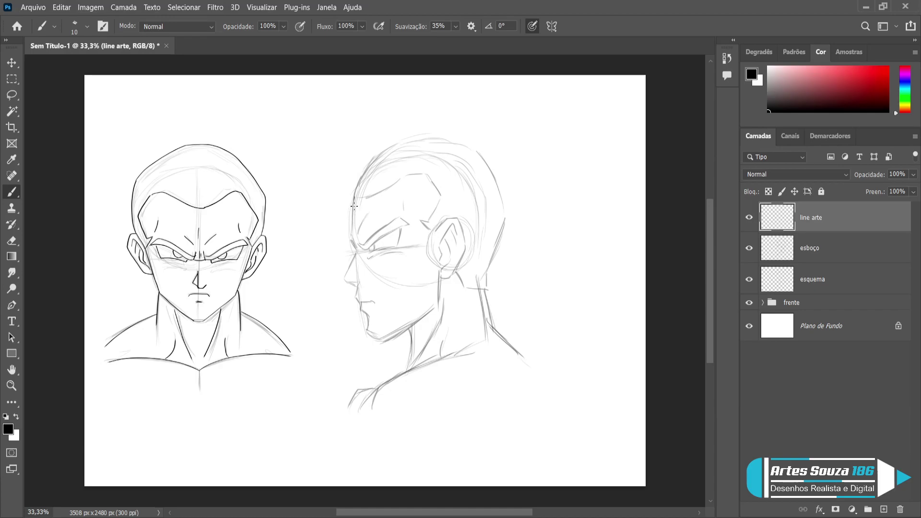
On line arte, ink the side-view forehead, nose, lips, chin and jaw up to the ear, reducing the brush size to 9
drag(355, 198, 353, 264)
key(ctrl+z)
drag(353, 242, 356, 194)
key(bracketleft)
mouse_move(355, 250)
mouse_down()
mouse_move(342, 279)
mouse_move(361, 284)
mouse_move(350, 286)
mouse_move(360, 283)
mouse_move(351, 287)
mouse_move(374, 319)
mouse_up()
mouse_move(367, 324)
mouse_down()
mouse_move(384, 344)
mouse_move(401, 336)
mouse_move(428, 315)
mouse_move(441, 275)
mouse_up()
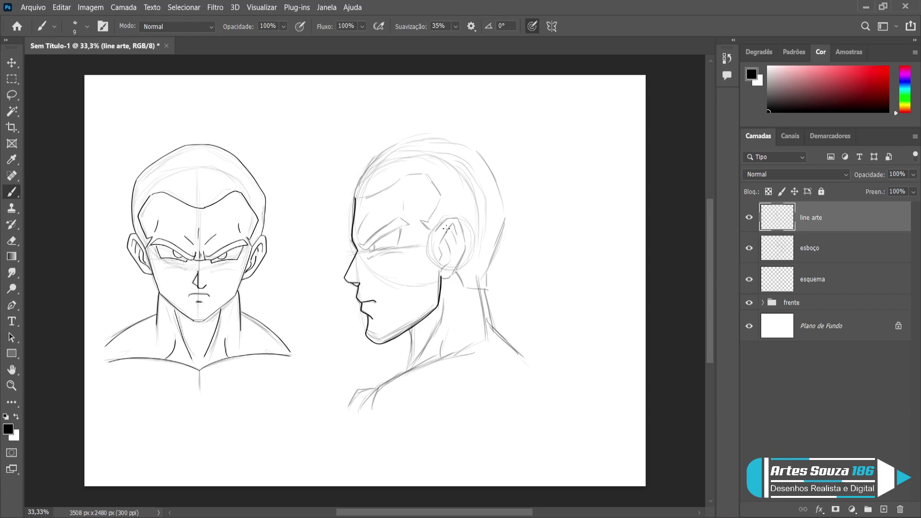
Ink the side-view ear with its inner folds and the hairline from the ear to the forehead
mouse_move(448, 217)
mouse_down()
mouse_move(459, 220)
mouse_move(466, 249)
mouse_move(438, 282)
mouse_up()
mouse_move(459, 236)
mouse_down()
mouse_move(450, 224)
mouse_move(442, 261)
mouse_move(451, 231)
mouse_up()
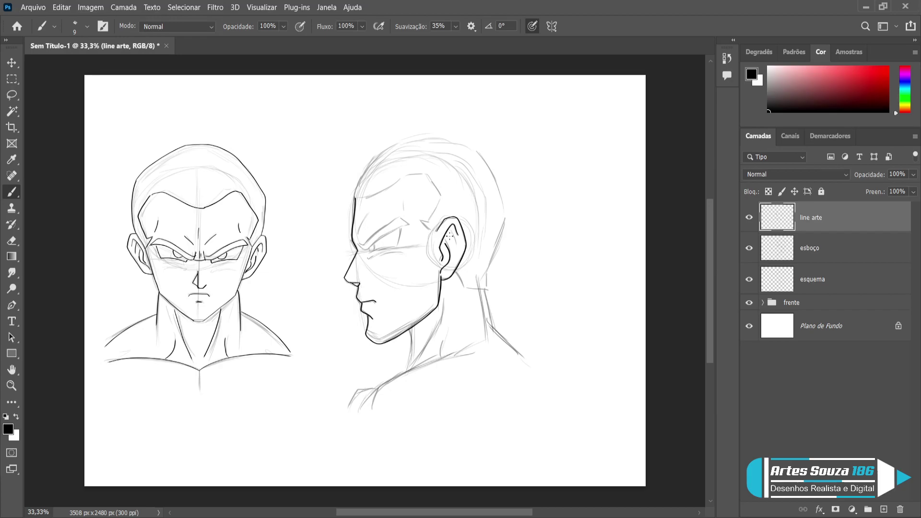
drag(439, 267, 442, 260)
mouse_move(434, 232)
mouse_down()
mouse_move(418, 219)
mouse_move(432, 221)
mouse_move(440, 192)
mouse_move(416, 173)
mouse_move(360, 197)
mouse_up()
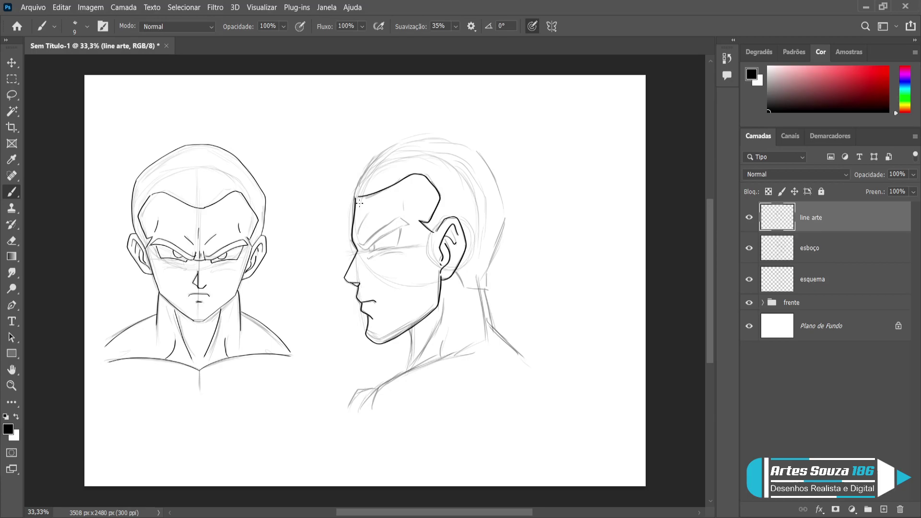
Ink the side-view eyebrow and eye, plus the temple and forehead crease lines
mouse_move(359, 246)
mouse_down()
mouse_move(405, 225)
mouse_move(356, 244)
mouse_move(403, 217)
mouse_move(412, 227)
mouse_move(388, 243)
mouse_move(400, 229)
mouse_move(397, 253)
mouse_move(382, 246)
mouse_move(370, 256)
mouse_move(374, 244)
mouse_move(382, 254)
mouse_move(401, 253)
mouse_up()
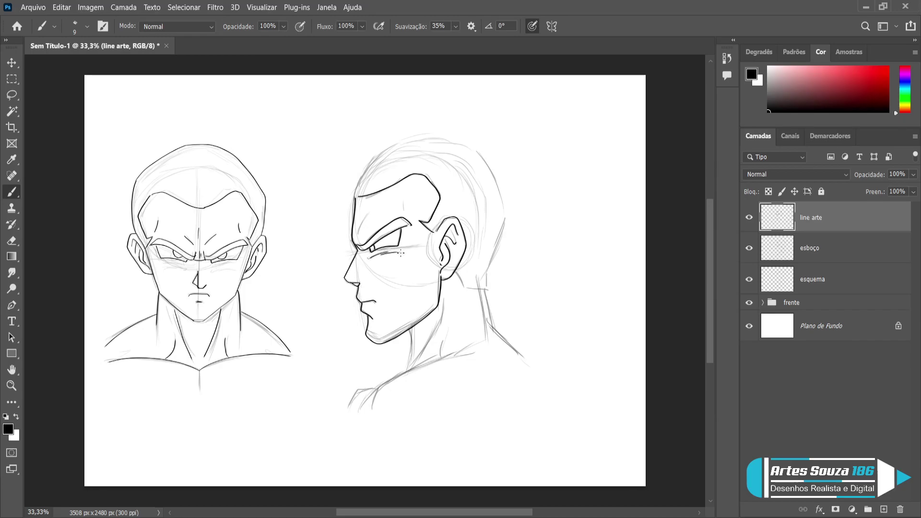
drag(412, 216, 408, 197)
drag(355, 239, 361, 225)
Ink the side-view neck muscles, the shoulder and chest contours, and the back of the neck
drag(410, 328, 407, 373)
mouse_move(442, 293)
mouse_down()
mouse_move(432, 342)
mouse_move(402, 377)
mouse_move(445, 343)
mouse_up()
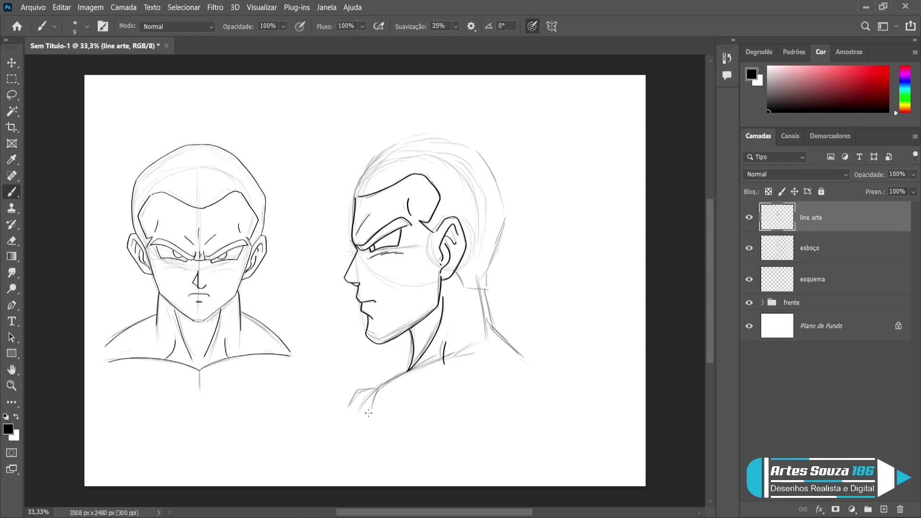
mouse_move(370, 414)
mouse_down()
mouse_move(383, 387)
mouse_move(421, 365)
mouse_move(471, 353)
mouse_up()
drag(368, 387, 340, 413)
mouse_move(489, 305)
mouse_down()
mouse_move(493, 331)
mouse_move(526, 361)
mouse_up()
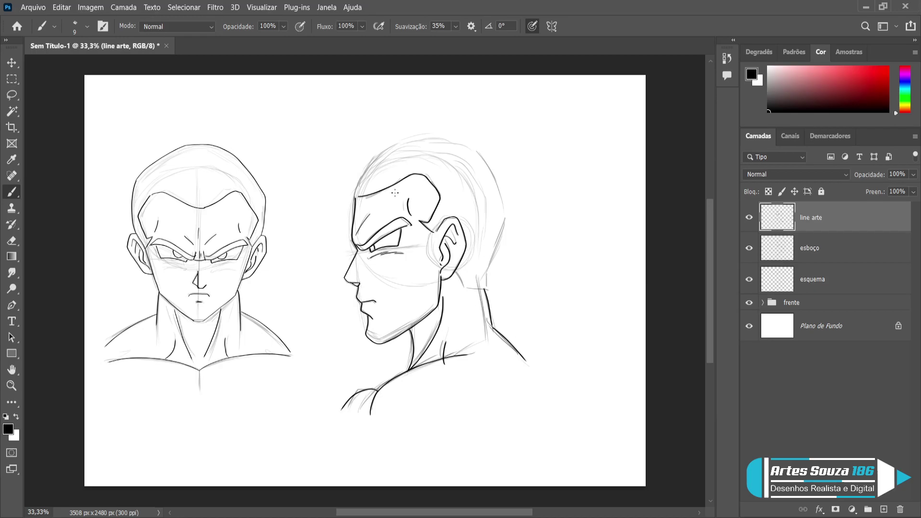
Ink the outer head contour from the forehead over the crown to the nape and behind the ear
mouse_move(354, 184)
mouse_down()
mouse_move(368, 159)
mouse_move(413, 138)
mouse_move(462, 139)
mouse_move(454, 136)
mouse_move(484, 153)
mouse_move(512, 216)
mouse_move(486, 288)
mouse_move(449, 267)
mouse_move(488, 290)
mouse_up()
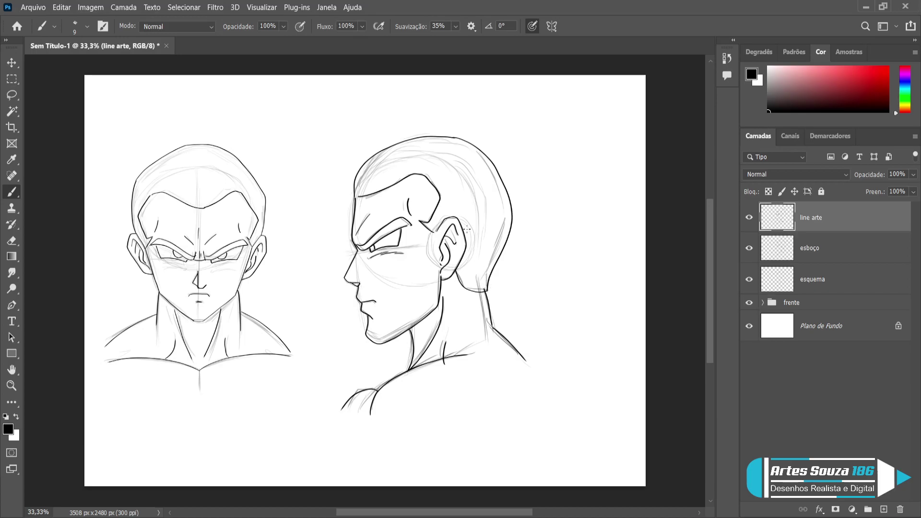
key(e)
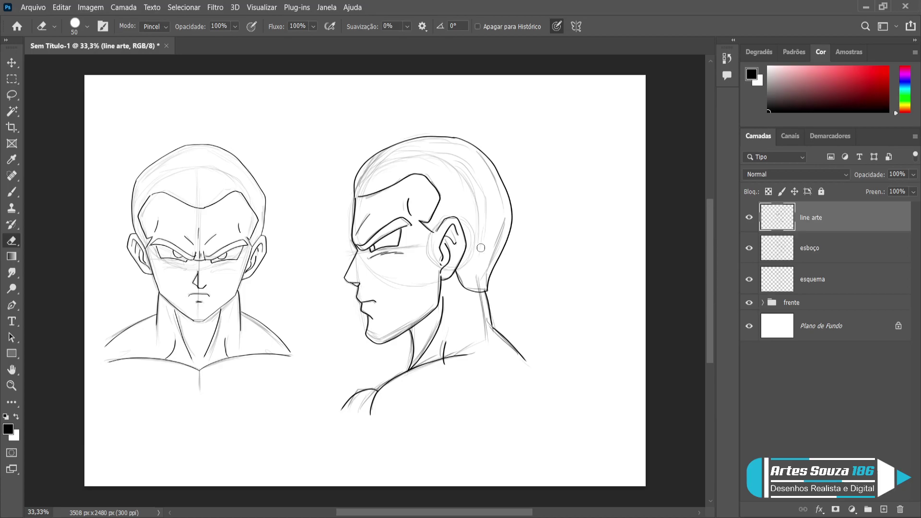
key(b)
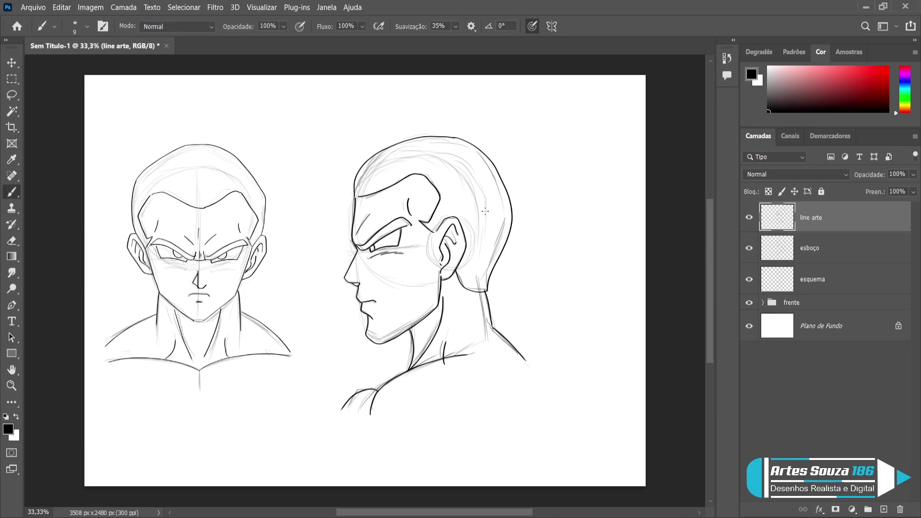
Group the line arte, esboço and esquema layers and name the group lado
ctrl+click(828, 288)
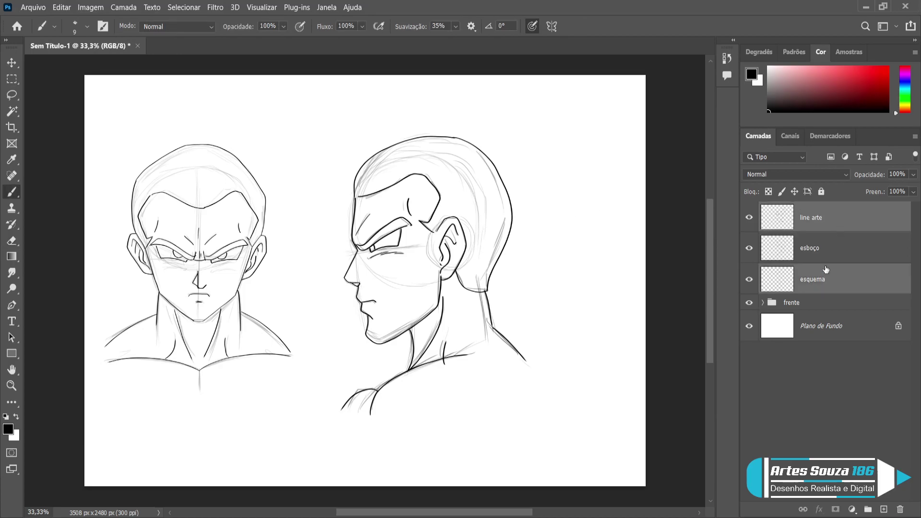
ctrl+click(823, 260)
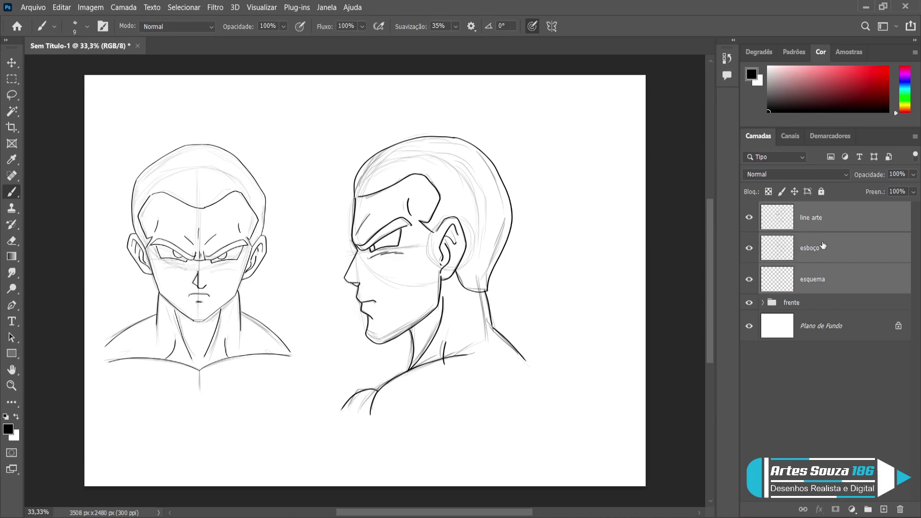
key(ctrl+g)
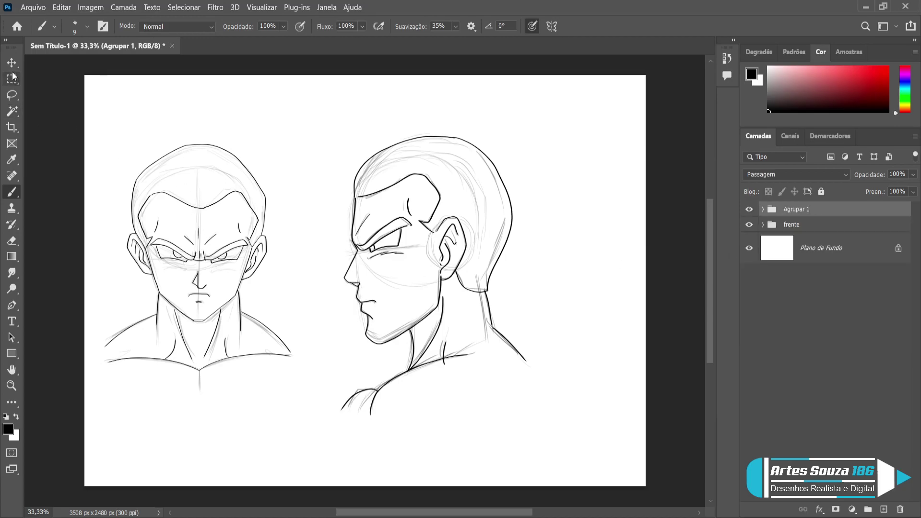
double_click(793, 210)
text(lado)
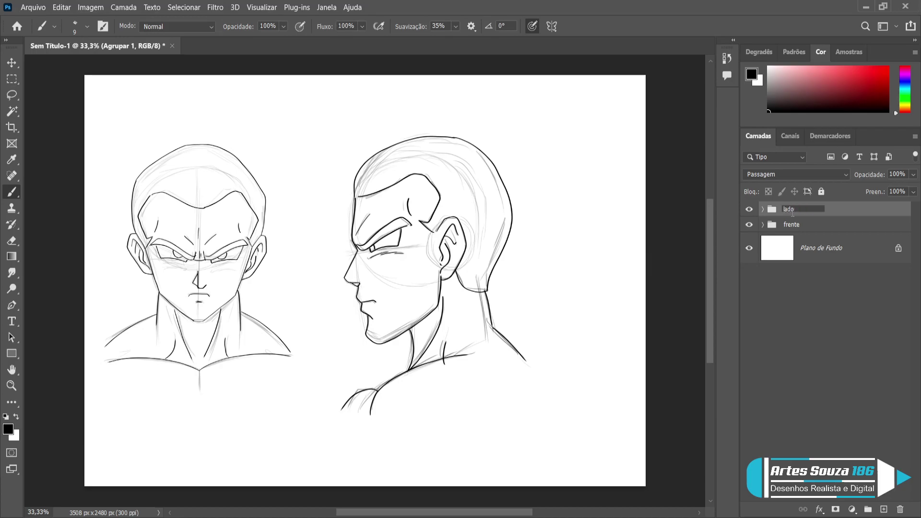
key(Return)
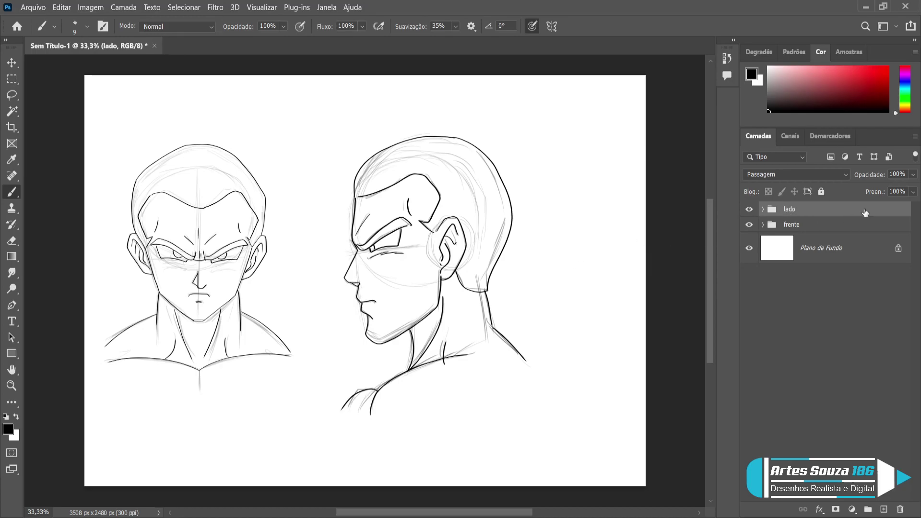
Scale the lado group to 87.43% width and 76.76% height and move it closer to the front view
key(ctrl+t)
drag(530, 418, 503, 360)
drag(336, 134, 336, 144)
drag(417, 223, 395, 223)
drag(482, 143, 483, 144)
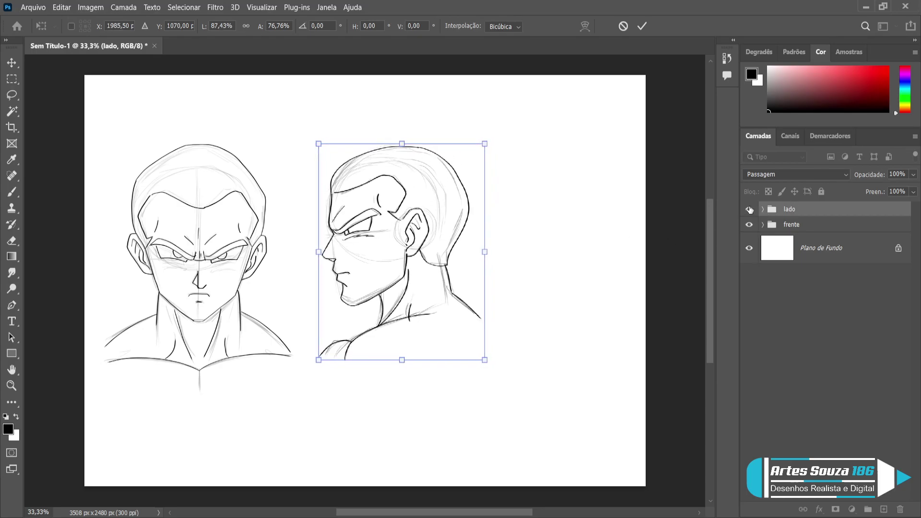
Apply the transformation and hide the lado and frente groups
click(749, 210)
click(749, 224)
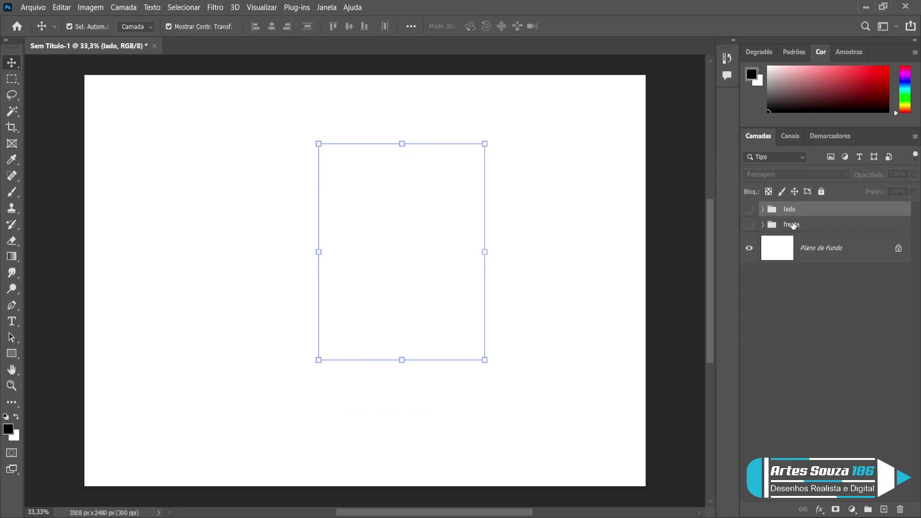
Add a new layer and sketch a loose head circle slightly above the middle of the canvas
click(883, 510)
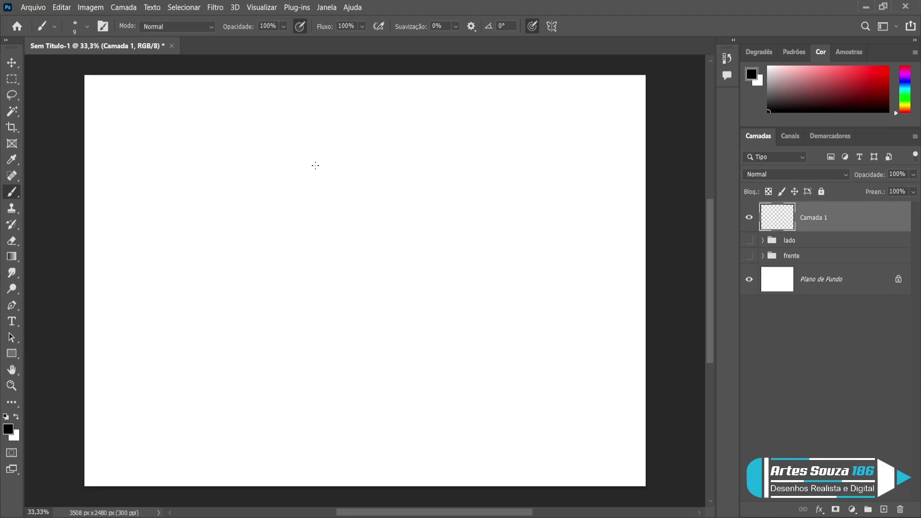
mouse_move(306, 174)
mouse_down()
mouse_move(301, 206)
mouse_move(336, 240)
mouse_move(357, 222)
mouse_move(360, 260)
mouse_up()
mouse_move(308, 167)
mouse_down()
mouse_move(341, 144)
mouse_move(333, 152)
mouse_move(388, 148)
mouse_move(368, 146)
mouse_move(396, 153)
mouse_move(415, 184)
mouse_move(403, 170)
mouse_move(404, 229)
mouse_move(403, 192)
mouse_move(392, 242)
mouse_move(410, 192)
mouse_move(359, 260)
mouse_up()
drag(300, 206, 355, 259)
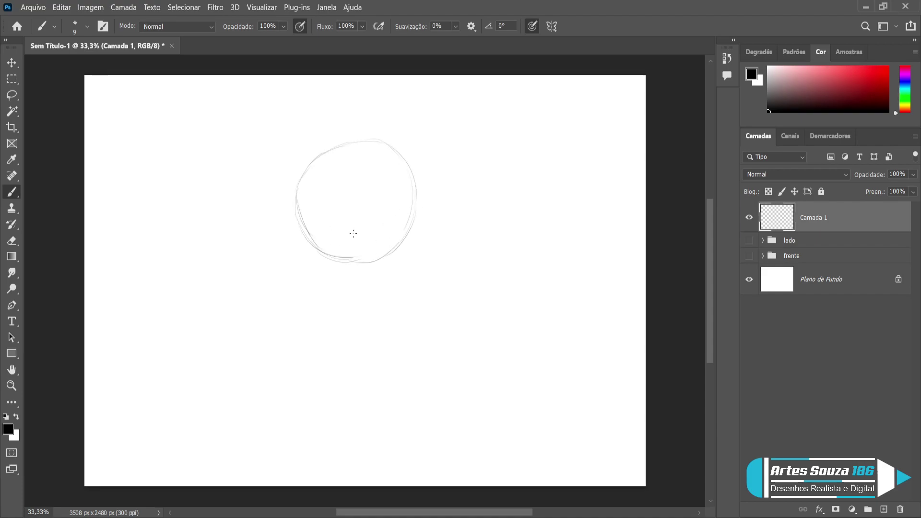
mouse_move(298, 197)
mouse_down()
mouse_move(316, 153)
mouse_move(381, 144)
mouse_move(411, 205)
mouse_move(399, 244)
mouse_move(364, 270)
mouse_up()
Sketch the curved face centre line, tapered jaw, ear outline and tilted eye guideline for a three-quarter head
drag(330, 155, 325, 216)
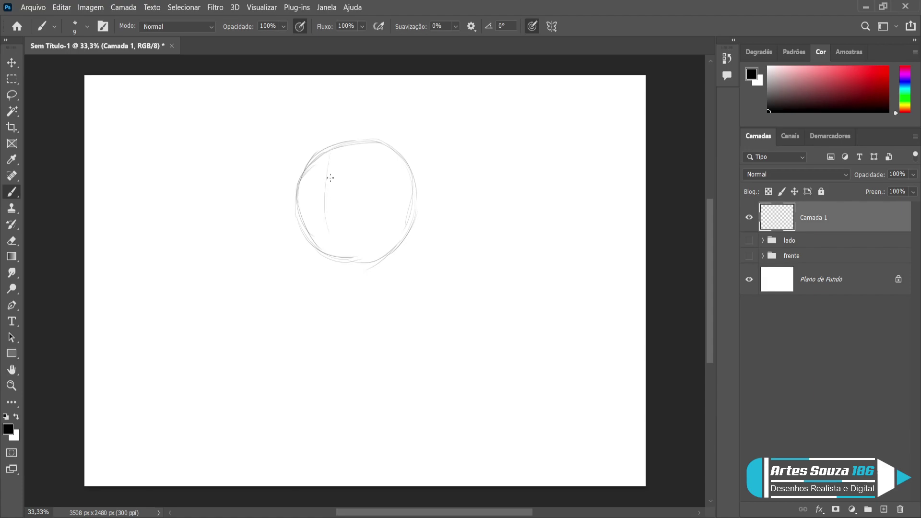
drag(328, 157, 353, 288)
mouse_move(313, 250)
mouse_down()
mouse_move(326, 280)
mouse_move(346, 285)
mouse_move(352, 295)
mouse_move(327, 272)
mouse_move(366, 310)
mouse_move(402, 280)
mouse_move(414, 230)
mouse_up()
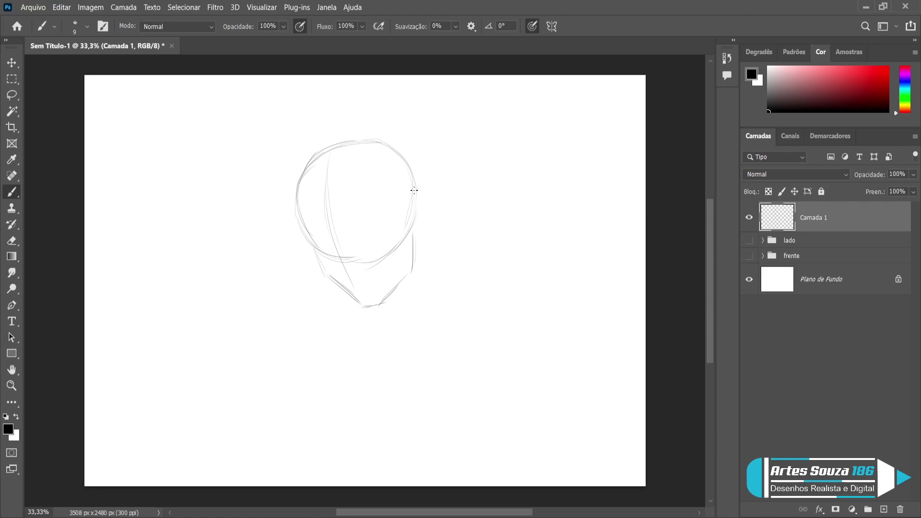
mouse_move(422, 178)
mouse_down()
mouse_move(432, 222)
mouse_move(432, 210)
mouse_move(413, 242)
mouse_up()
mouse_move(304, 246)
mouse_down()
mouse_move(353, 234)
mouse_move(331, 248)
mouse_move(409, 221)
mouse_up()
Sketch the nose on the centre line and a small frowning mouth below it
mouse_move(337, 268)
mouse_down()
mouse_move(336, 250)
mouse_move(339, 271)
mouse_up()
key(ctrl+z)
mouse_move(338, 246)
mouse_down()
mouse_move(335, 269)
mouse_move(351, 267)
mouse_up()
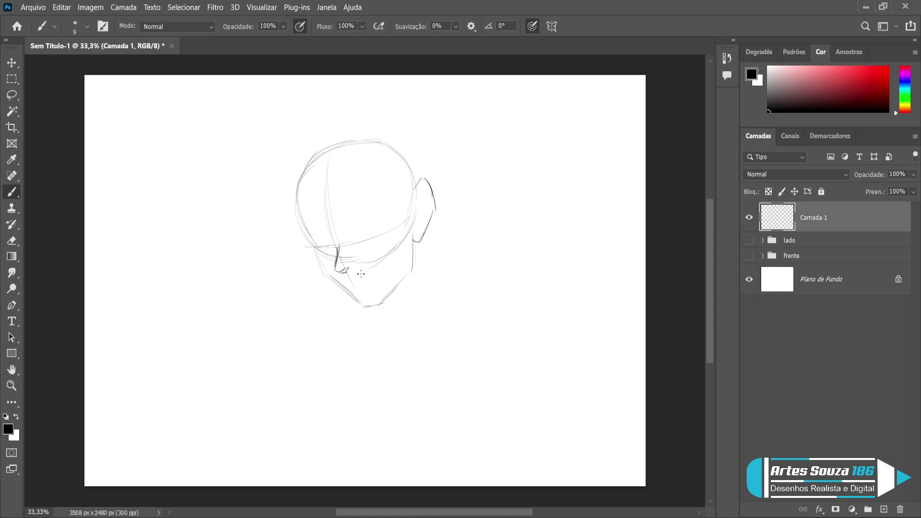
drag(354, 273, 365, 266)
drag(361, 277, 369, 278)
Sketch the slanted angry eyebrows on both sides of the nose bridge, with the far eye below its brow
mouse_move(341, 234)
mouse_down()
mouse_move(346, 242)
mouse_move(377, 213)
mouse_move(339, 239)
mouse_move(378, 204)
mouse_move(372, 217)
mouse_up()
drag(333, 244, 310, 237)
key(ctrl+z)
mouse_move(334, 241)
mouse_down()
mouse_move(334, 238)
mouse_move(313, 246)
mouse_up()
key(ctrl+z)
key(ctrl+z)
mouse_move(331, 242)
mouse_down()
mouse_move(309, 237)
mouse_move(334, 241)
mouse_move(314, 249)
mouse_move(336, 243)
mouse_up()
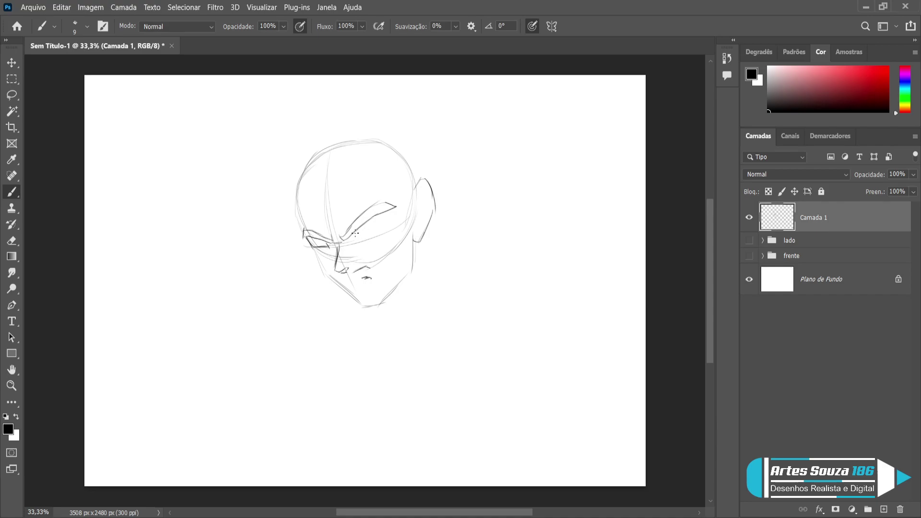
Sketch the near eye, the lines under the eyes, the forehead frown creases and the ear's inner folds
mouse_move(355, 239)
mouse_down()
mouse_move(381, 224)
mouse_move(382, 234)
mouse_up()
drag(330, 254, 319, 244)
drag(337, 222, 351, 195)
mouse_move(323, 224)
mouse_down()
mouse_move(314, 219)
mouse_move(327, 214)
mouse_up()
mouse_move(422, 188)
mouse_down()
mouse_move(433, 201)
mouse_move(417, 207)
mouse_move(421, 223)
mouse_move(425, 197)
mouse_up()
Strengthen the sketched face outline along both cheeks and the jaw down to the chin
mouse_move(410, 239)
mouse_down()
mouse_move(413, 266)
mouse_move(385, 302)
mouse_up()
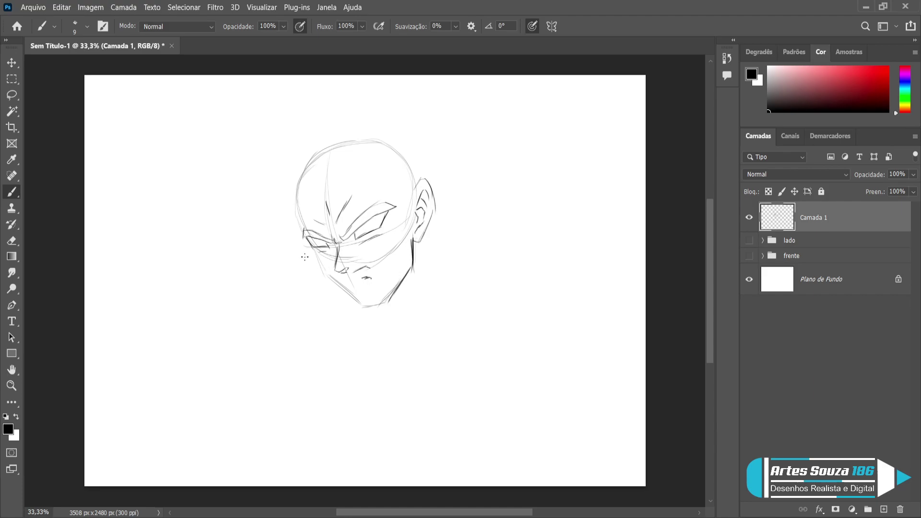
drag(302, 240, 352, 301)
mouse_move(326, 273)
mouse_down()
mouse_move(370, 311)
mouse_move(397, 289)
mouse_move(378, 301)
mouse_up()
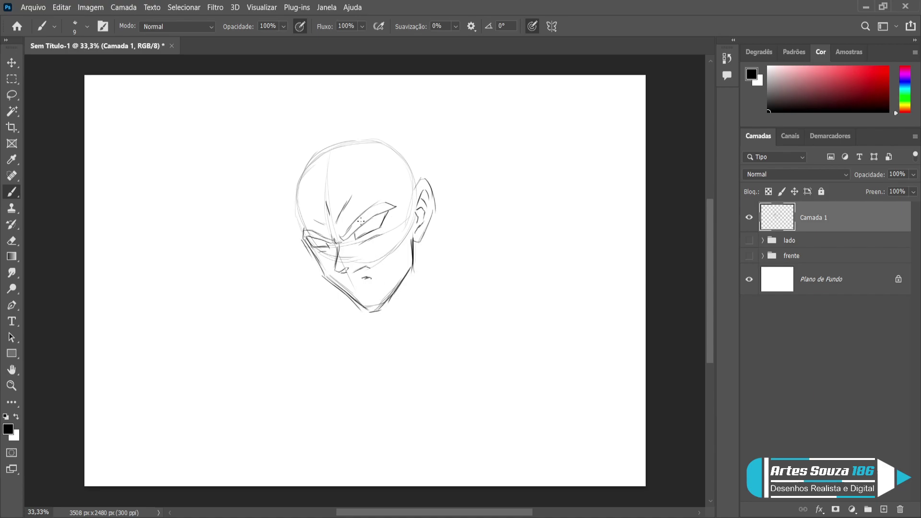
Sketch the hairline across the forehead and the outer crown contour from the far temple to the ear
drag(303, 235, 292, 191)
mouse_move(399, 195)
mouse_down()
mouse_move(401, 164)
mouse_move(377, 145)
mouse_move(324, 172)
mouse_move(300, 170)
mouse_move(294, 194)
mouse_move(296, 168)
mouse_move(317, 133)
mouse_move(341, 118)
mouse_move(331, 120)
mouse_move(324, 126)
mouse_move(396, 115)
mouse_move(431, 171)
mouse_up()
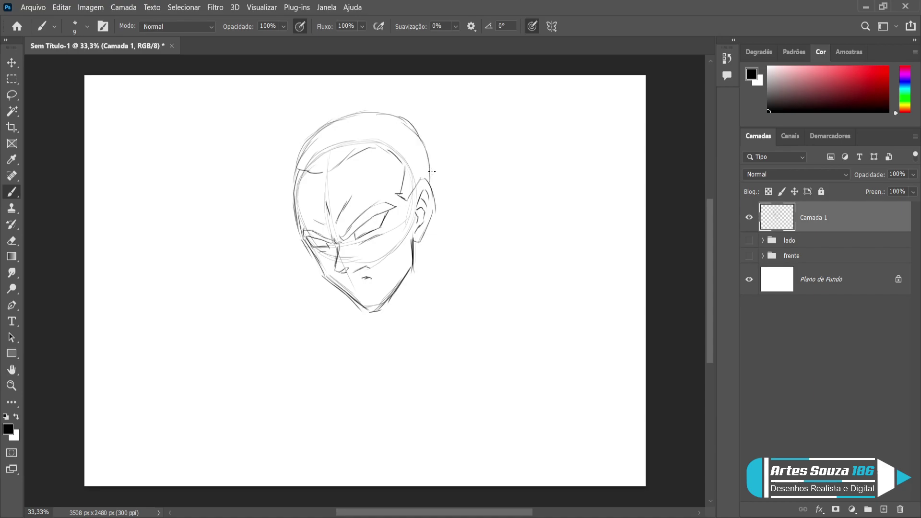
drag(307, 146, 291, 206)
Sketch both sides of the neck with the neck muscles and throat lines
drag(426, 235, 436, 287)
drag(356, 301, 355, 330)
mouse_move(427, 238)
mouse_down()
mouse_move(437, 287)
mouse_move(405, 312)
mouse_move(400, 331)
mouse_up()
drag(410, 283, 393, 340)
mouse_move(367, 310)
mouse_down()
mouse_move(386, 330)
mouse_move(417, 316)
mouse_up()
drag(361, 339, 363, 328)
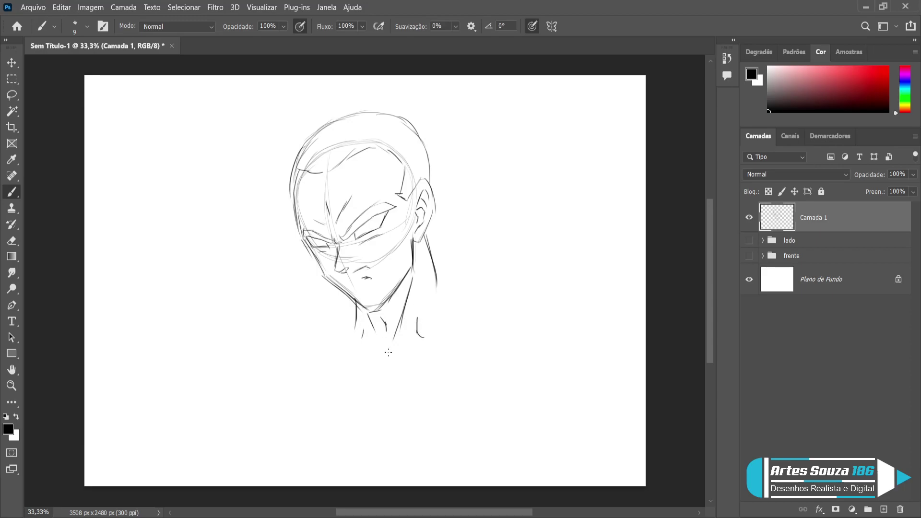
Sketch the collarbones, the short chest centre line and the slope of both shoulders
mouse_move(381, 354)
mouse_down()
mouse_move(381, 376)
mouse_move(411, 338)
mouse_move(464, 324)
mouse_up()
drag(382, 353, 320, 357)
drag(355, 318, 319, 349)
drag(440, 272, 494, 305)
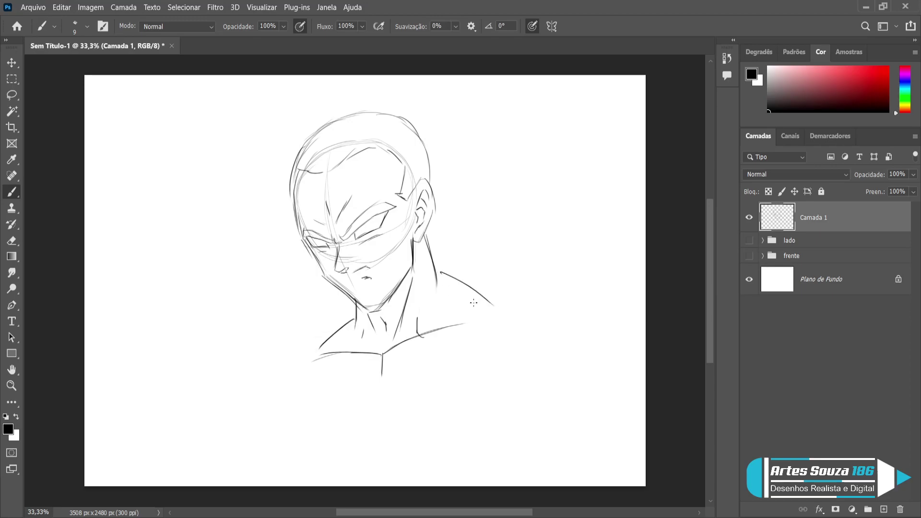
mouse_move(450, 326)
mouse_down()
mouse_move(484, 325)
mouse_move(444, 328)
mouse_up()
Sketch the round irises in both eyes and touch up the nose area
drag(375, 218, 373, 213)
key(ctrl+z)
drag(375, 228, 374, 226)
mouse_move(324, 247)
mouse_down()
mouse_move(331, 239)
mouse_move(334, 269)
mouse_move(345, 272)
mouse_up()
Lower the sketch layer's opacity to 47% and rename it esboço e esquema
text(47)
key(Return)
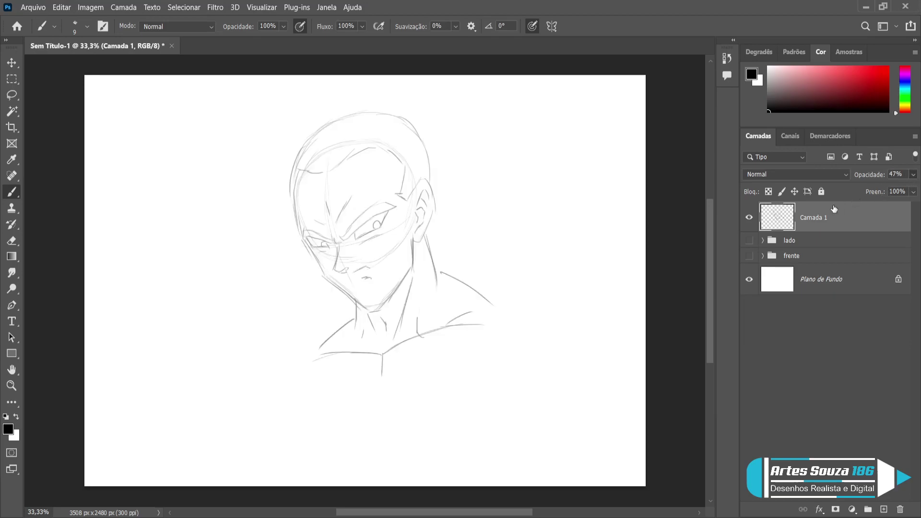
double_click(815, 217)
text(esboço e esquema)
key(Return)
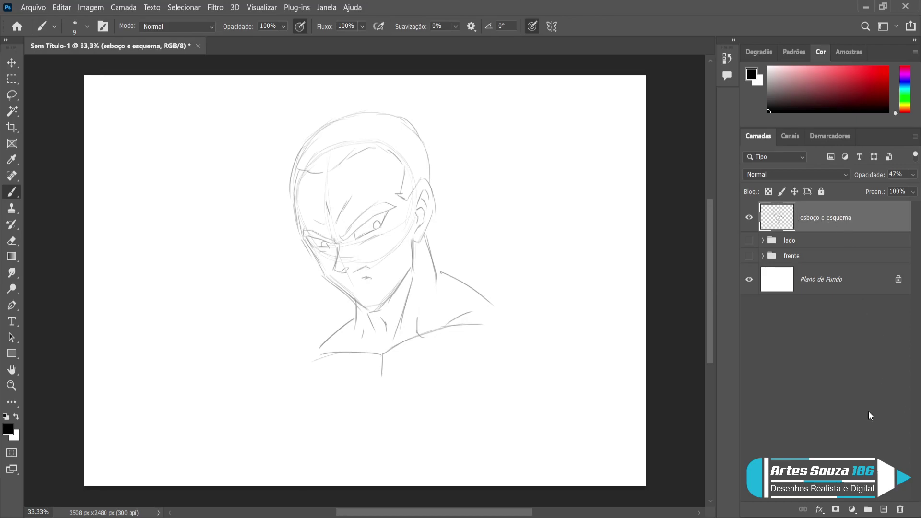
Add a new layer above the sketch and name it line arte
click(882, 510)
double_click(815, 217)
key(BackSpace)
text(line arte)
key(Return)
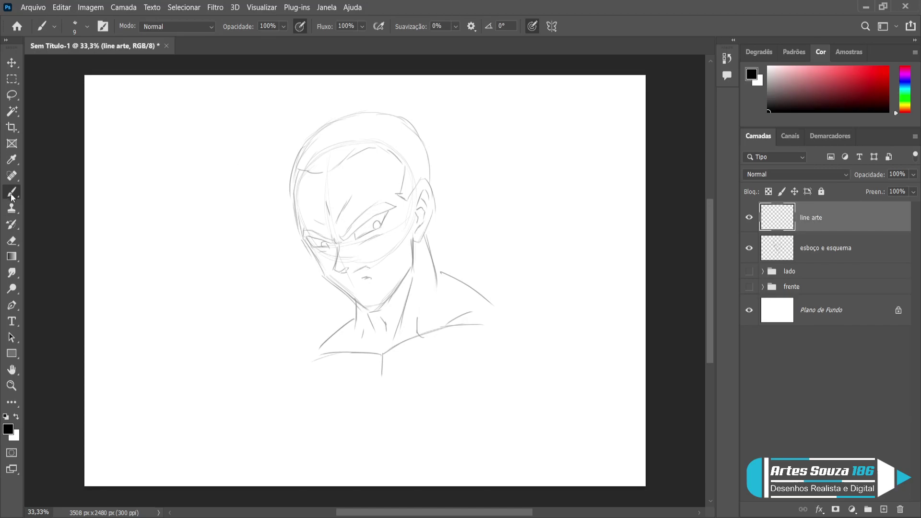
Turn off pressure-controlled opacity, set the brush size to 15 and ink the nose
click(299, 27)
key(bracketright)
key(bracketright)
drag(339, 247, 329, 272)
key(bracketleft)
key(ctrl+z)
mouse_move(336, 246)
mouse_down()
mouse_move(331, 271)
mouse_move(339, 271)
mouse_up()
key(ctrl+z)
key(ctrl+z)
drag(341, 270, 347, 268)
key(e)
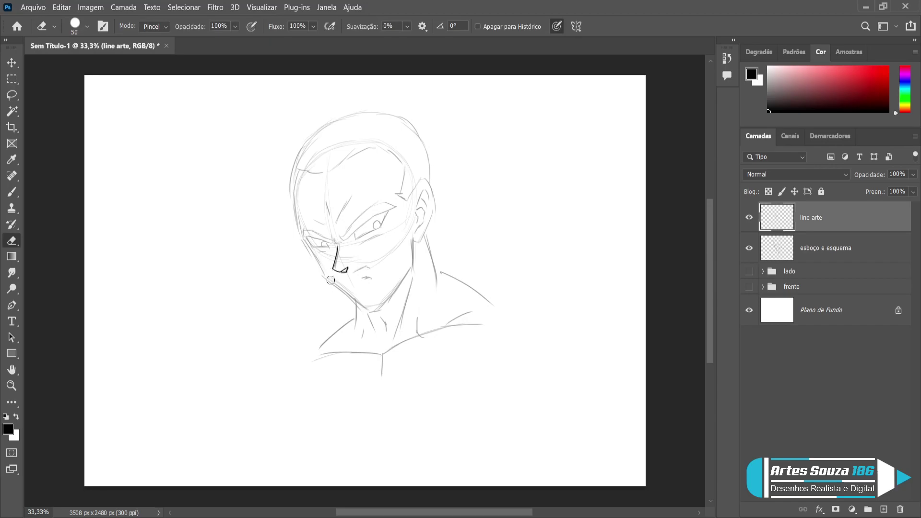
Ink the near eyebrow and the frown creases above the nose bridge, redoing uneven strokes
key(b)
drag(342, 239, 388, 211)
key(ctrl+z)
key(ctrl+z)
drag(341, 240, 395, 206)
key(ctrl+z)
drag(338, 239, 396, 206)
key(ctrl+z)
drag(338, 241, 390, 211)
key(ctrl+z)
drag(344, 240, 397, 205)
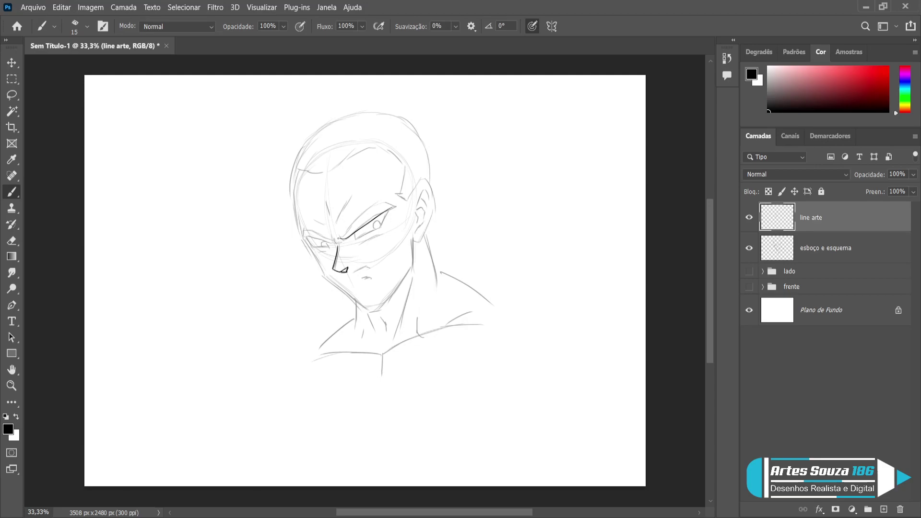
key(ctrl+z)
drag(342, 239, 399, 206)
mouse_move(342, 237)
mouse_down()
mouse_move(379, 203)
mouse_move(396, 205)
mouse_up()
mouse_move(333, 236)
mouse_down()
mouse_move(337, 245)
mouse_move(350, 202)
mouse_move(330, 221)
mouse_up()
key(ctrl+z)
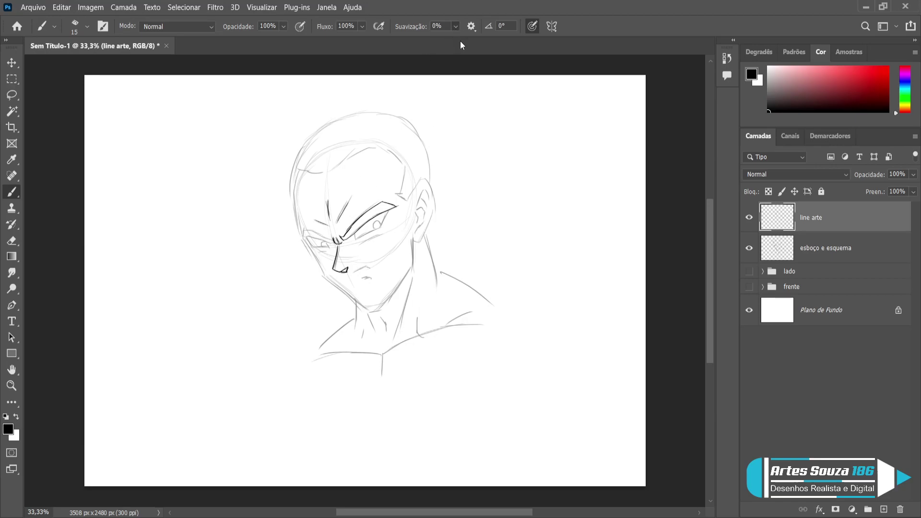
Set the brush smoothing to 29% and ink the far brow, both eyes with irises and the under-eye lines
mouse_move(304, 236)
mouse_down()
mouse_move(334, 245)
mouse_move(305, 229)
mouse_move(323, 234)
mouse_up()
key(ctrl+z)
drag(388, 211, 357, 241)
drag(372, 219, 381, 224)
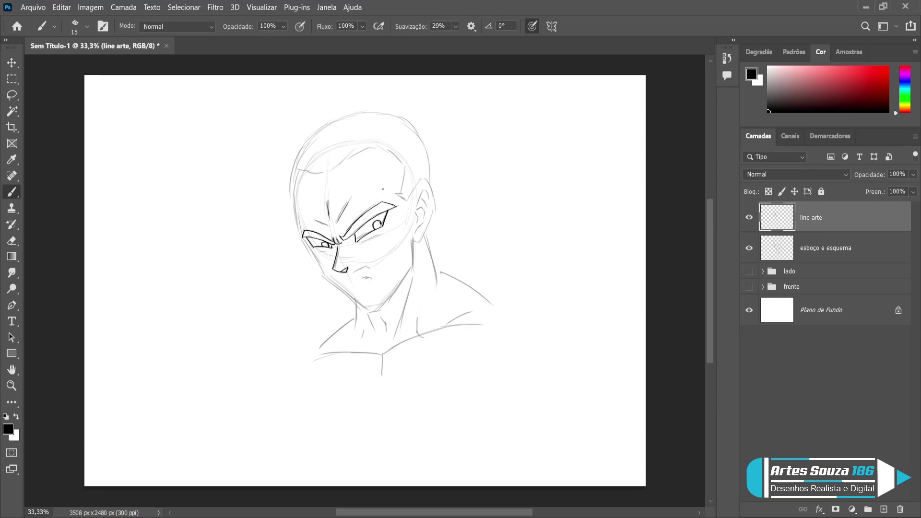
drag(367, 242, 388, 234)
Ink the frowning mouth and the short line below it, redoing uneven strokes
mouse_move(355, 271)
mouse_down()
mouse_move(368, 265)
mouse_move(372, 282)
mouse_up()
key(ctrl+z)
key(ctrl+z)
mouse_move(355, 271)
mouse_down()
mouse_move(372, 266)
mouse_move(370, 282)
mouse_move(377, 265)
mouse_move(368, 264)
mouse_move(374, 277)
mouse_up()
key(ctrl+z)
key(ctrl+z)
key(ctrl+z)
Ink the ear's outer contour and the near jawline from the ear down to the chin
mouse_move(410, 196)
mouse_down()
mouse_move(422, 179)
mouse_move(432, 187)
mouse_move(436, 207)
mouse_move(420, 238)
mouse_up()
drag(413, 243, 384, 305)
key(ctrl+z)
drag(413, 264, 373, 312)
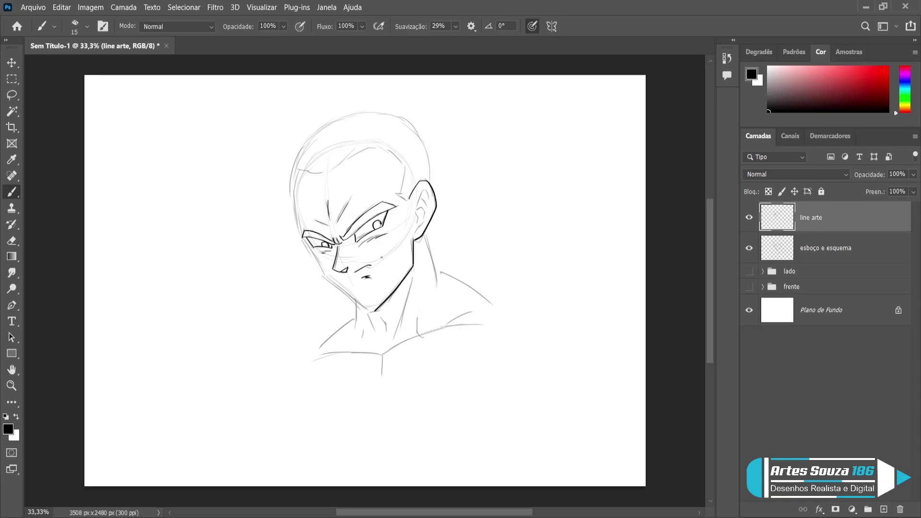
Ink the far cheek and jaw from the eye to the chin, then erase the overshoot and close the chin
drag(301, 240, 320, 275)
key(ctrl+z)
drag(301, 239, 354, 299)
key(z)
key(ctrl+z)
key(b)
drag(323, 275, 357, 302)
key(ctrl+z)
key(ctrl+z)
drag(306, 239, 335, 289)
key(ctrl+z)
mouse_move(300, 238)
mouse_down()
mouse_move(330, 286)
mouse_move(366, 311)
mouse_up()
key(e)
mouse_move(378, 317)
mouse_down()
mouse_move(363, 311)
mouse_move(371, 318)
mouse_up()
key(b)
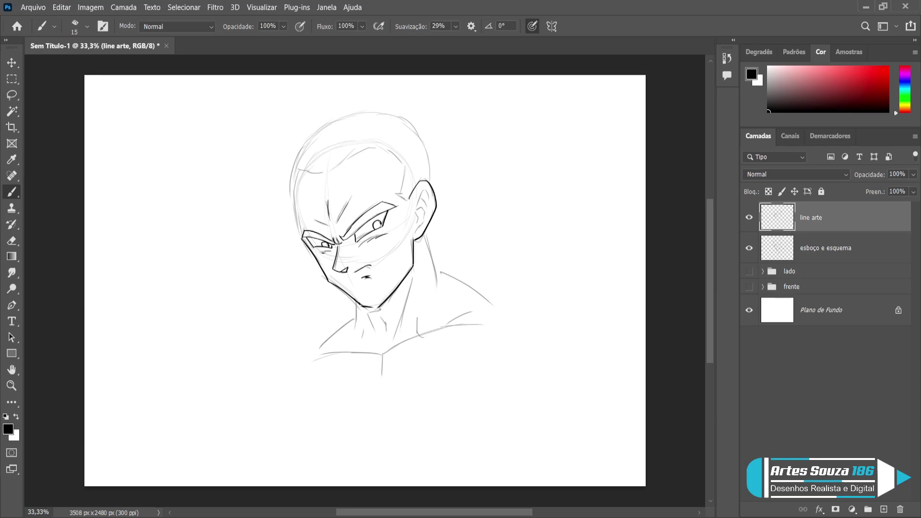
key(e)
key(b)
drag(389, 299, 373, 307)
Ink the hairline from the near temple across the forehead and the far side of the forehead down to the brow
mouse_move(397, 196)
mouse_down()
mouse_move(406, 201)
mouse_move(408, 164)
mouse_move(374, 146)
mouse_up()
key(ctrl+z)
key(ctrl+z)
drag(403, 190, 407, 164)
key(ctrl+z)
mouse_move(401, 192)
mouse_down()
mouse_move(404, 171)
mouse_move(381, 147)
mouse_move(353, 151)
mouse_move(323, 174)
mouse_move(328, 170)
mouse_move(293, 165)
mouse_move(301, 236)
mouse_up()
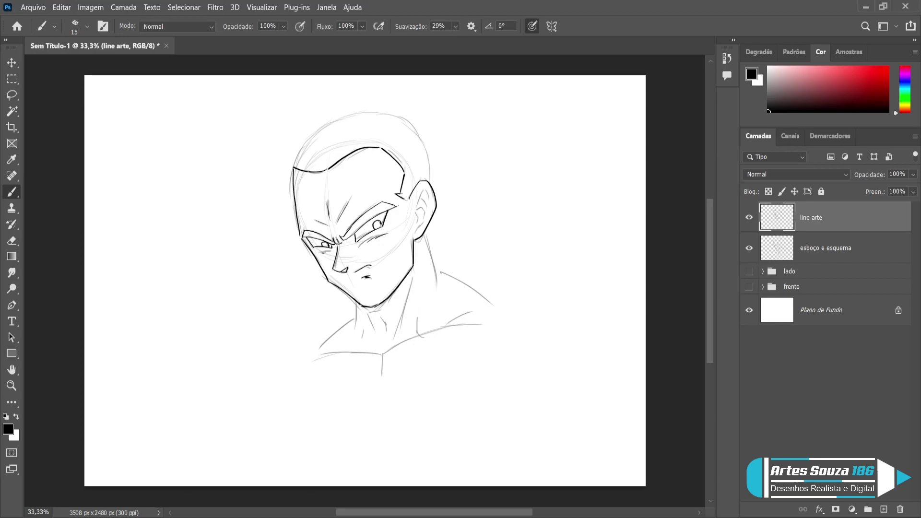
key(ctrl+z)
key(ctrl+z)
drag(299, 232, 296, 169)
Ink the outer crown contour from the far temple over the head to the ear, redoing uneven strokes
mouse_move(296, 168)
mouse_down()
mouse_move(324, 170)
mouse_move(298, 154)
mouse_move(313, 134)
mouse_up()
key(ctrl+z)
mouse_move(297, 169)
mouse_down()
mouse_move(326, 123)
mouse_move(380, 110)
mouse_move(416, 123)
mouse_move(432, 179)
mouse_move(421, 142)
mouse_move(385, 117)
mouse_up()
key(ctrl+z)
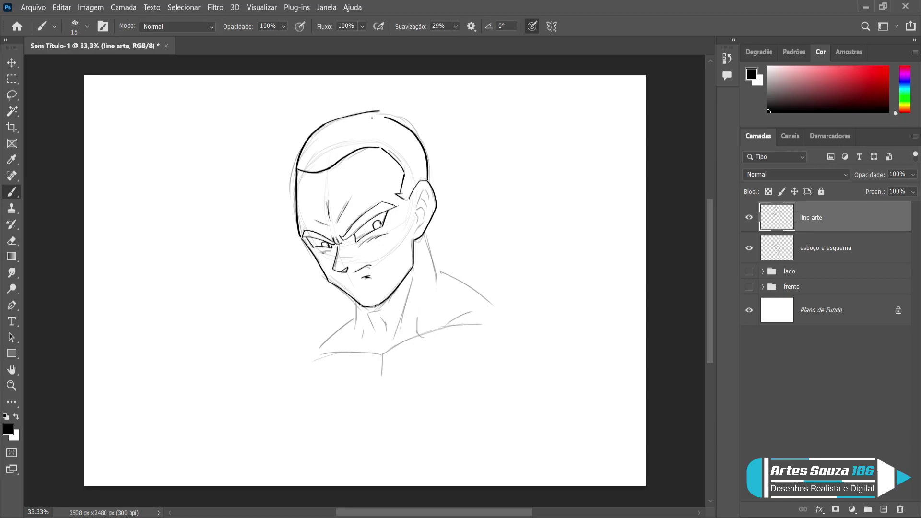
key(ctrl+z)
mouse_move(427, 181)
mouse_down()
mouse_move(418, 141)
mouse_move(386, 116)
mouse_move(359, 114)
mouse_up()
key(ctrl+z)
mouse_move(428, 181)
mouse_down()
mouse_move(427, 150)
mouse_move(396, 113)
mouse_move(306, 133)
mouse_up()
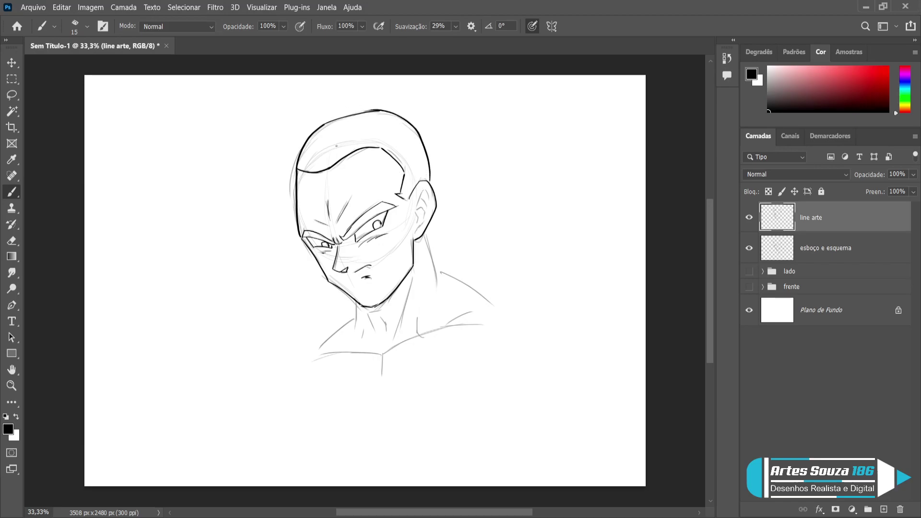
Erase the upper part of the inked crown and redraw it as one smooth curve from the far temple
key(e)
mouse_move(320, 124)
mouse_down()
mouse_move(285, 172)
mouse_move(310, 136)
mouse_move(386, 112)
mouse_up()
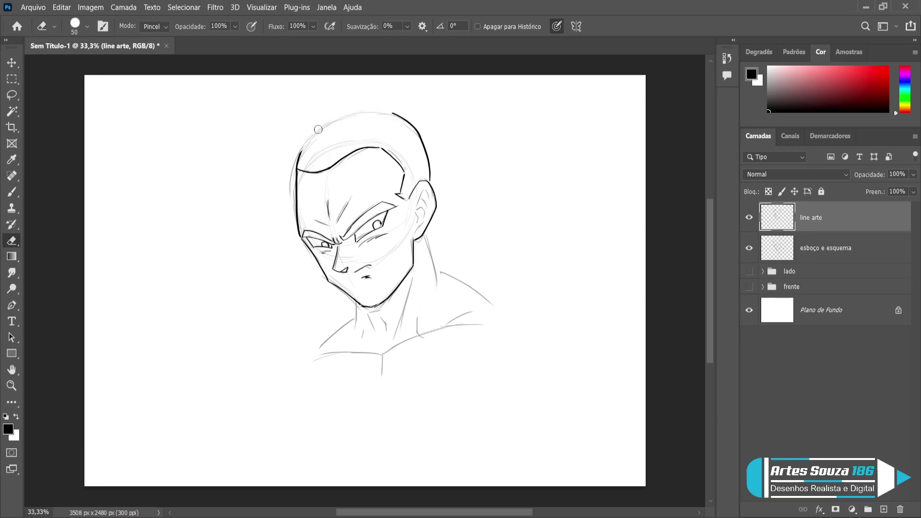
key(b)
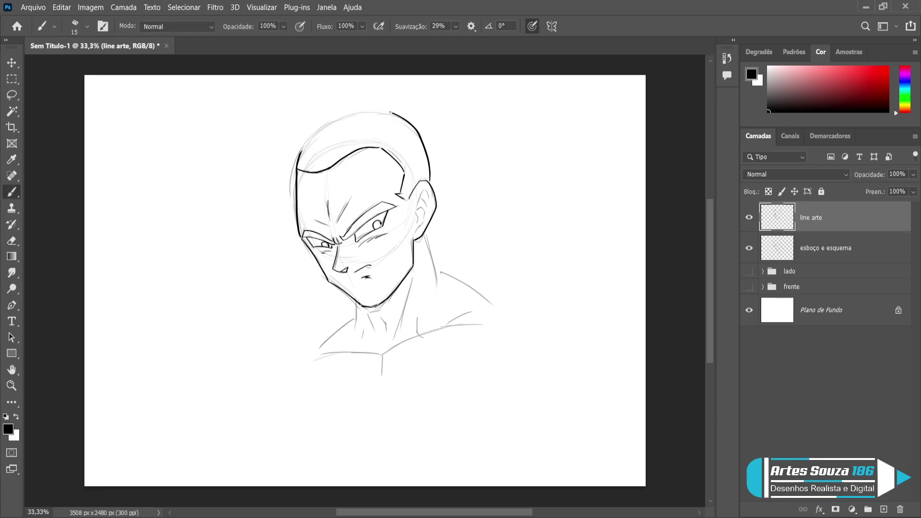
drag(393, 113, 378, 113)
key(ctrl+z)
mouse_move(301, 152)
mouse_down()
mouse_move(326, 126)
mouse_move(369, 109)
mouse_move(399, 115)
mouse_up()
key(e)
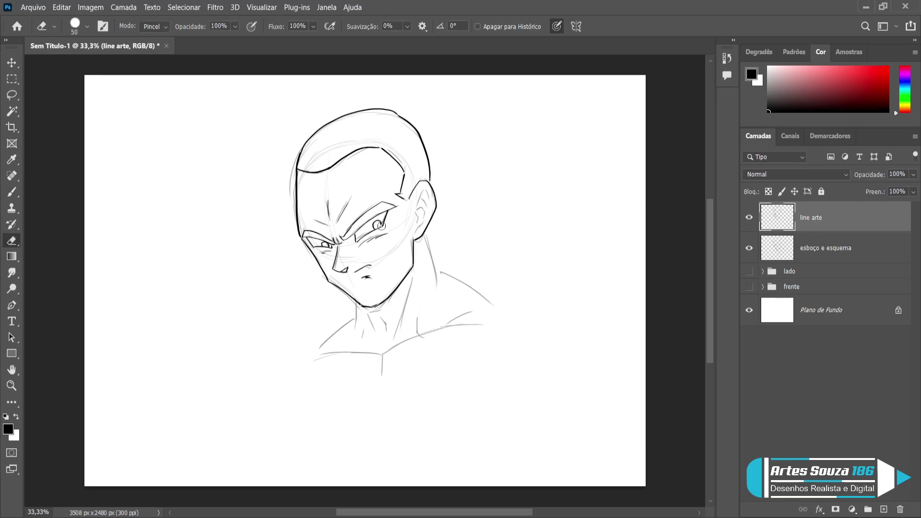
key(b)
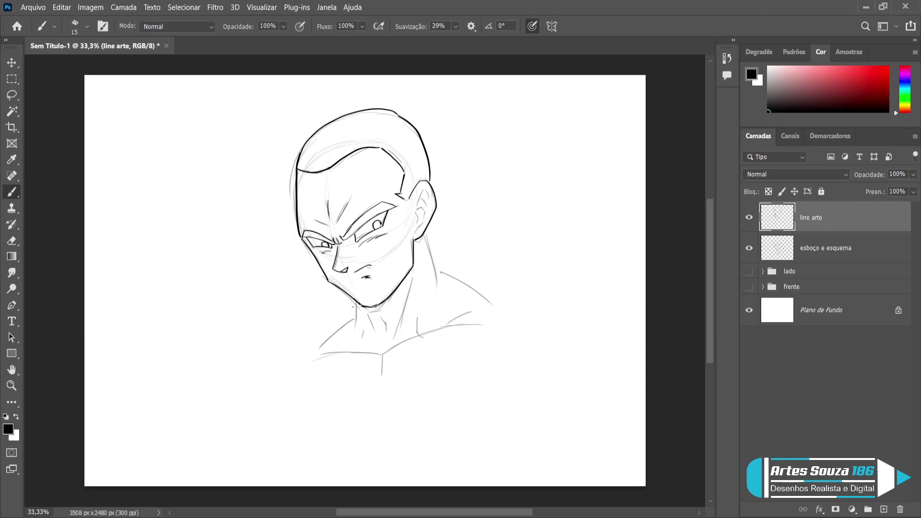
Ink the outer neck contours and both shoulder slopes
mouse_move(354, 300)
mouse_down()
mouse_move(355, 340)
mouse_move(342, 326)
mouse_move(318, 349)
mouse_up()
drag(423, 232, 445, 271)
key(ctrl+z)
mouse_move(424, 233)
mouse_down()
mouse_move(442, 287)
mouse_move(443, 274)
mouse_move(493, 308)
mouse_up()
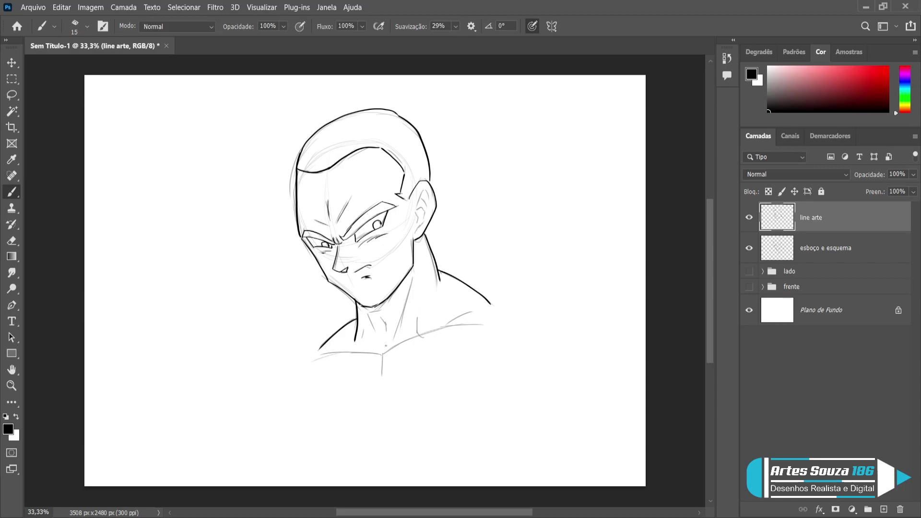
Ink the neck muscle lines below the jaw and the short crease above the near collarbone
drag(410, 273, 394, 340)
mouse_move(364, 312)
mouse_down()
mouse_move(383, 353)
mouse_move(363, 350)
mouse_move(362, 326)
mouse_up()
drag(420, 333, 417, 315)
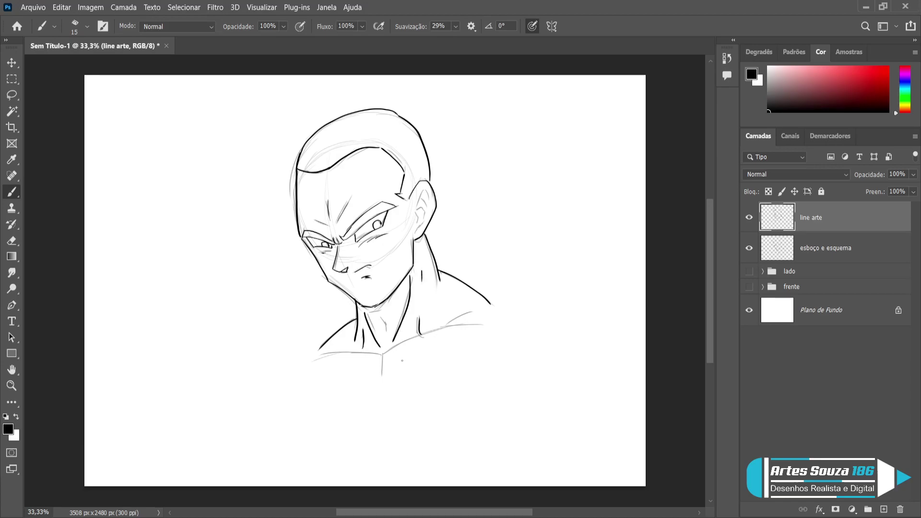
Ink both collarbones with the chest centre line, and the upper inner fold of the ear
mouse_move(379, 377)
mouse_down()
mouse_move(388, 355)
mouse_move(426, 330)
mouse_move(483, 320)
mouse_move(479, 307)
mouse_up()
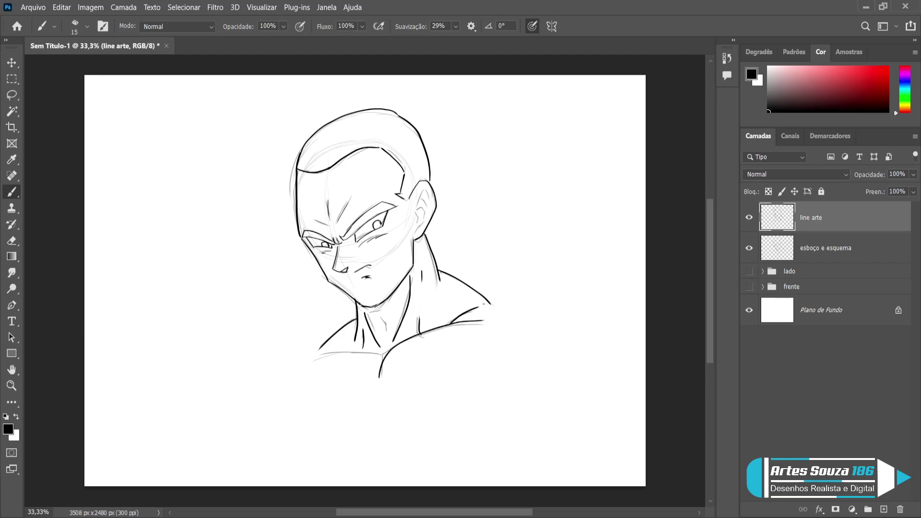
drag(386, 356, 315, 361)
drag(429, 185, 418, 199)
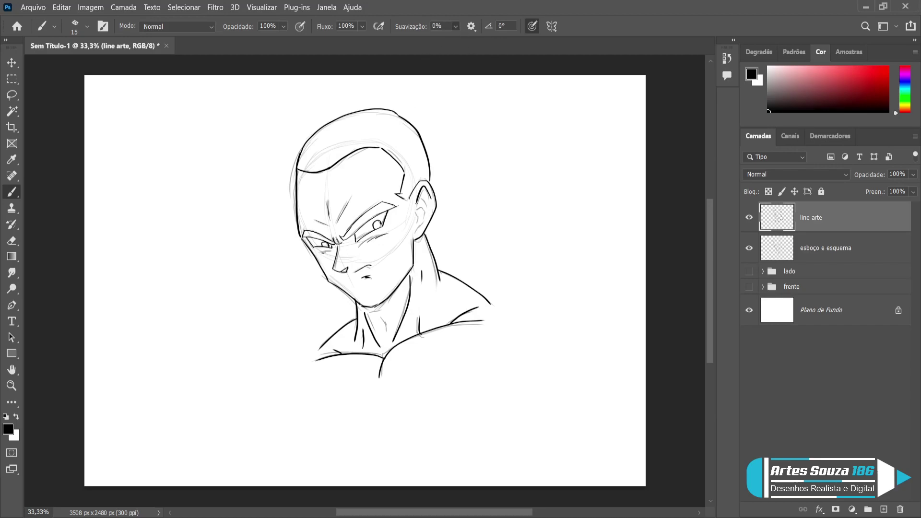
Ink the inner cartilage lines of the three-quarter view's ear, redoing strokes that do not fit
mouse_move(426, 197)
mouse_down()
mouse_move(416, 219)
mouse_move(422, 222)
mouse_up()
key(ctrl+z)
key(ctrl+z)
key(ctrl+shift+z)
drag(424, 208, 421, 221)
key(ctrl+z)
key(ctrl+z)
mouse_move(424, 207)
mouse_down()
mouse_move(420, 222)
mouse_move(428, 206)
mouse_up()
Group the "line arte" and "esboço e esquema" layers and name the group "girando"
shift+click(817, 243)
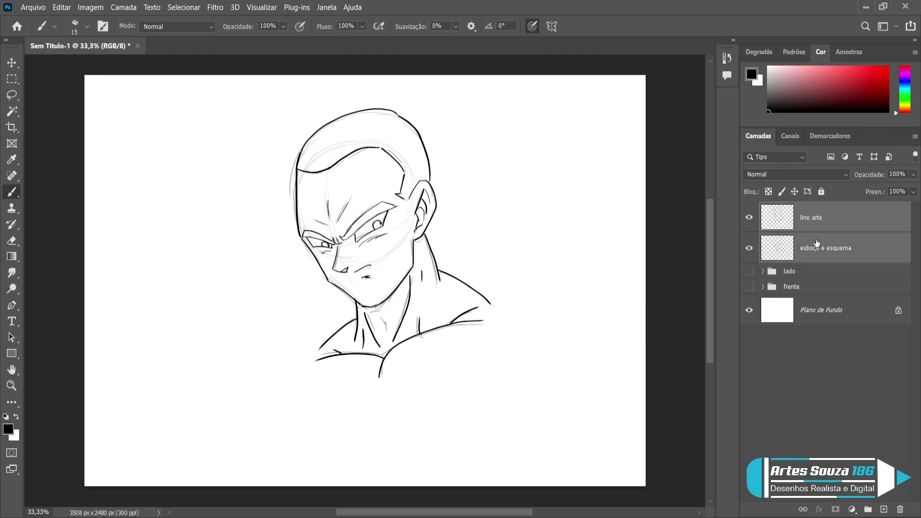
key(ctrl+g)
double_click(802, 209)
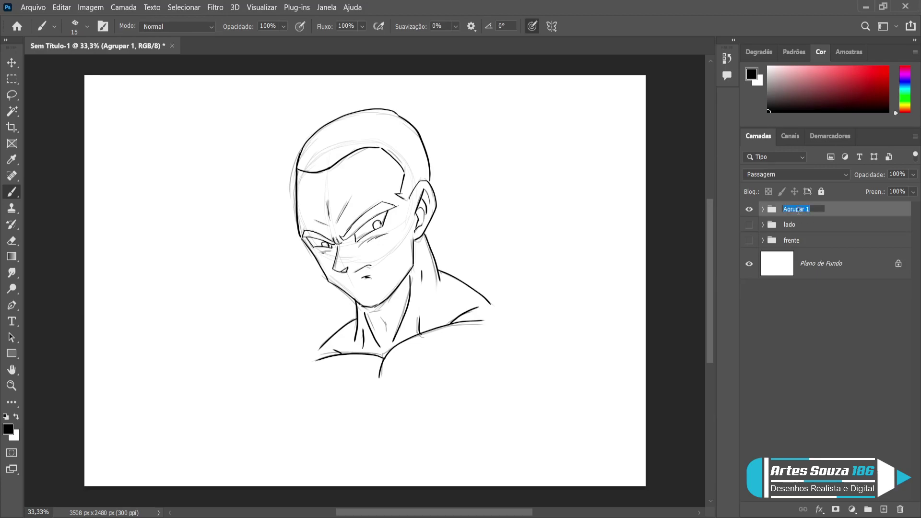
text(2d)
key(BackSpace)
text(girando)
key(Return)
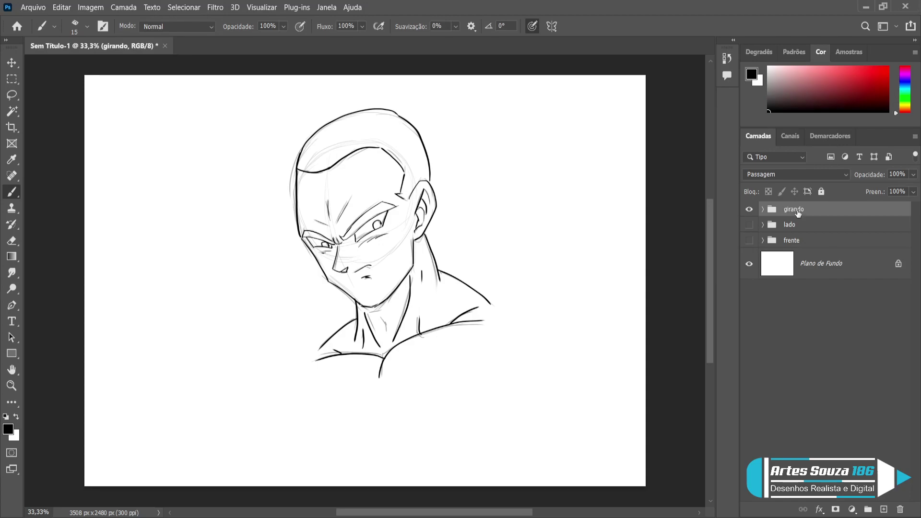
click(763, 210)
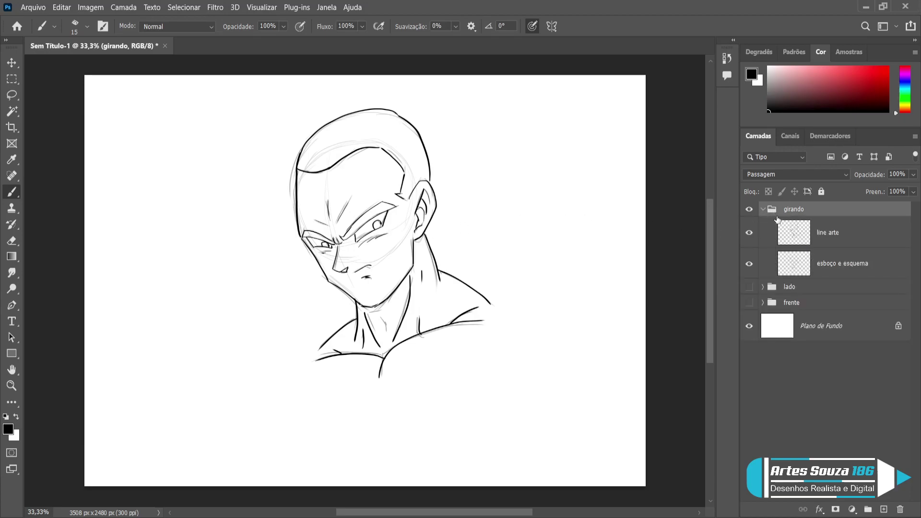
click(803, 235)
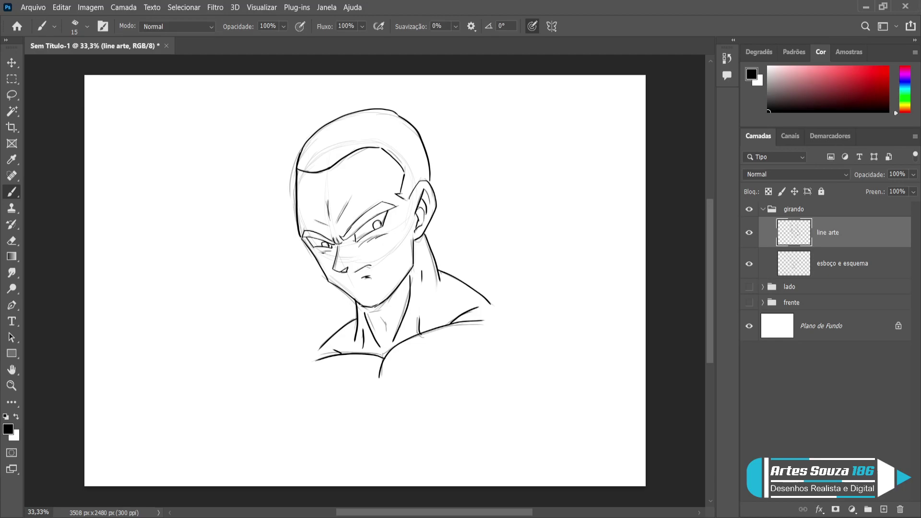
click(763, 209)
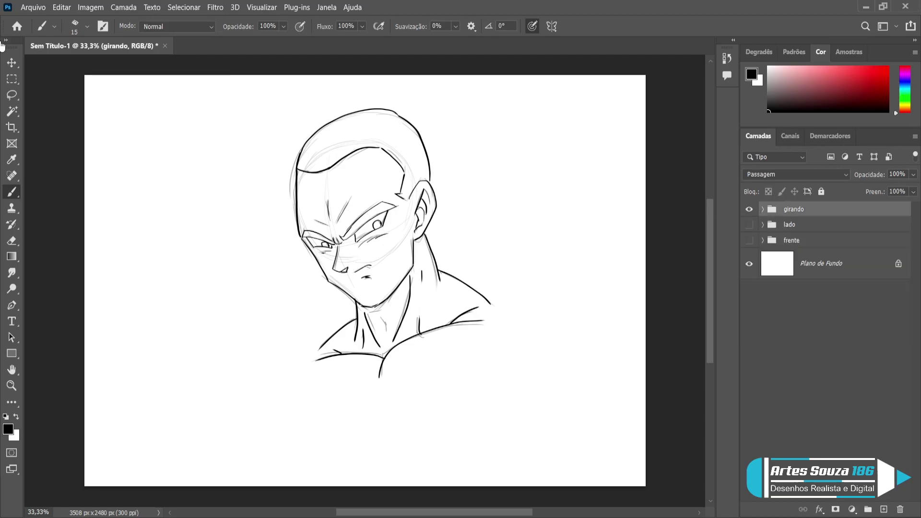
click(11, 63)
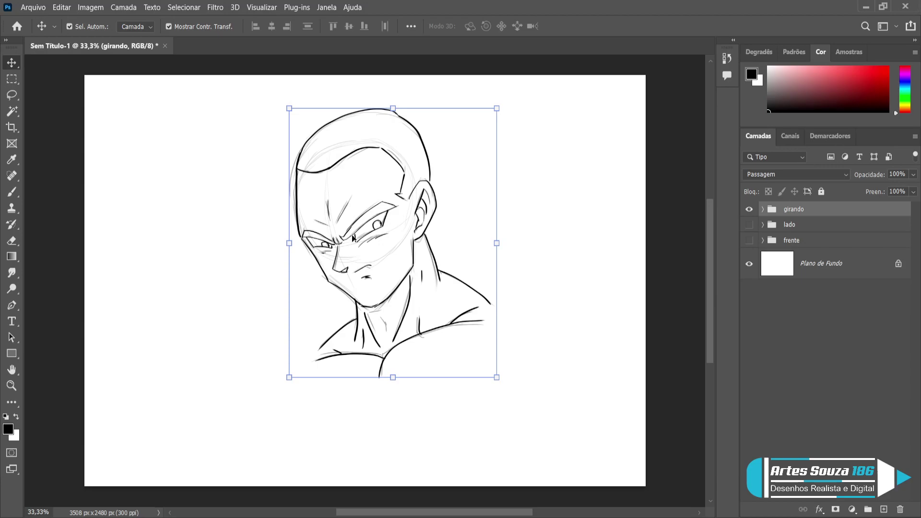
drag(338, 242, 404, 245)
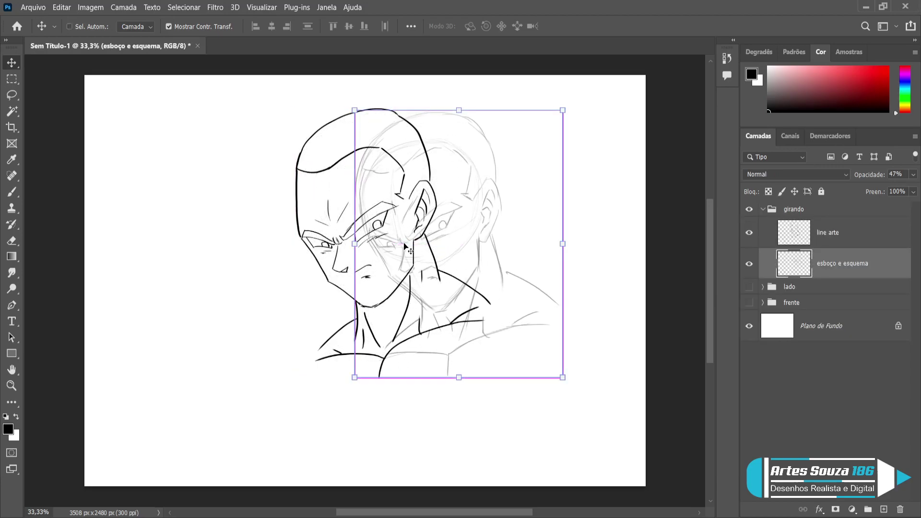
key(ctrl+z)
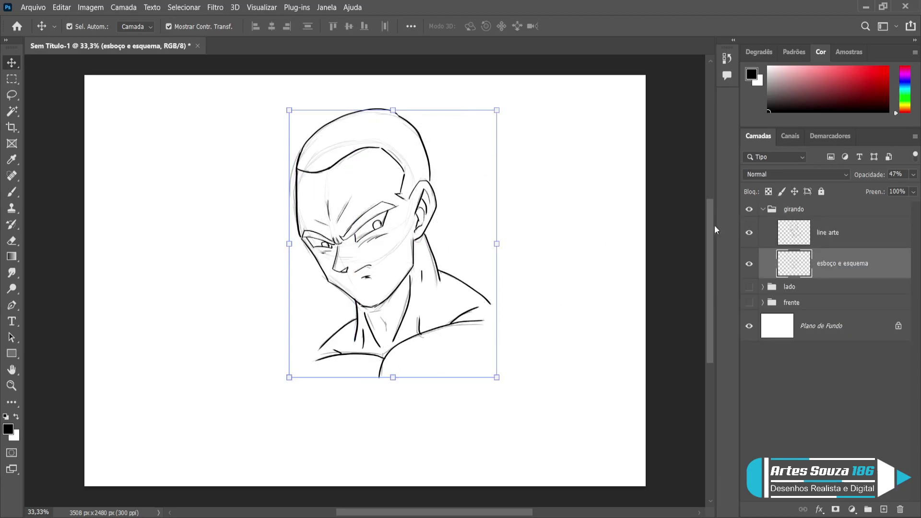
click(763, 210)
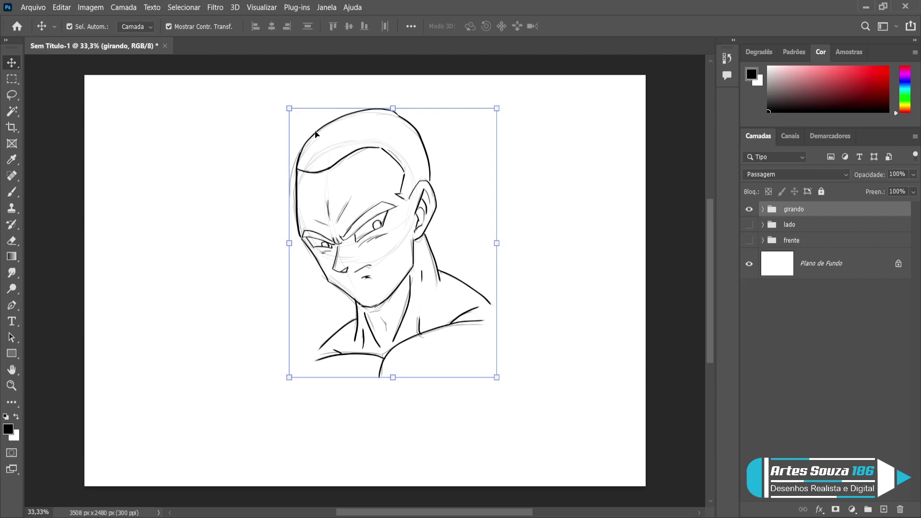
shift+click(338, 245)
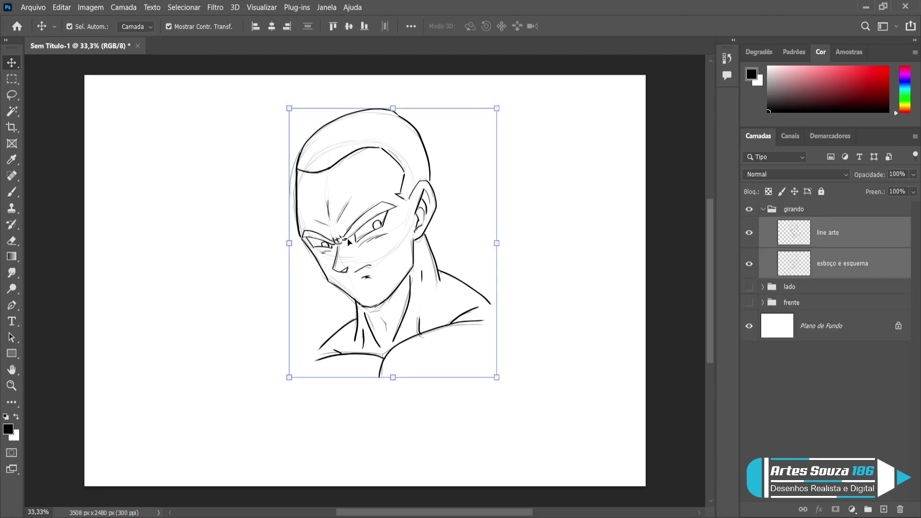
click(763, 210)
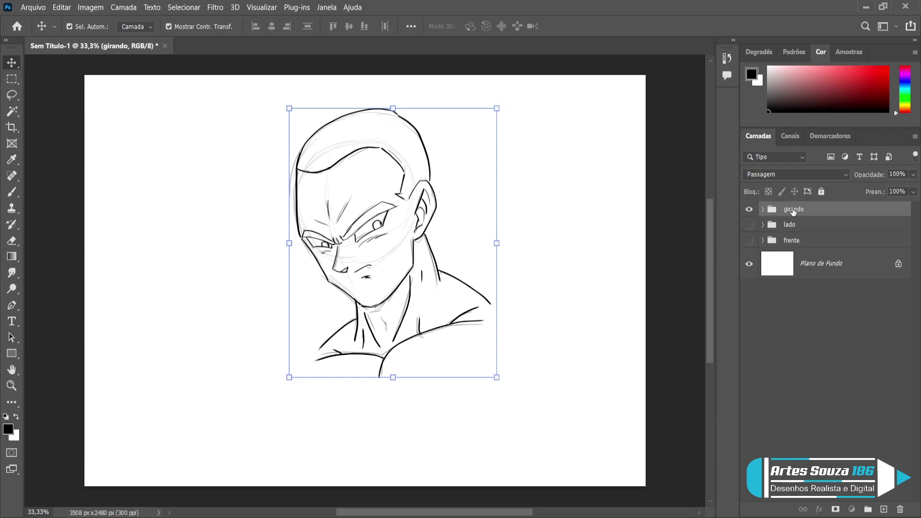
Scale the "girando" group down slightly, move it toward the canvas's right side, and show the "lado" and "frente" groups
drag(289, 108, 300, 119)
drag(357, 200, 480, 201)
click(749, 224)
click(748, 240)
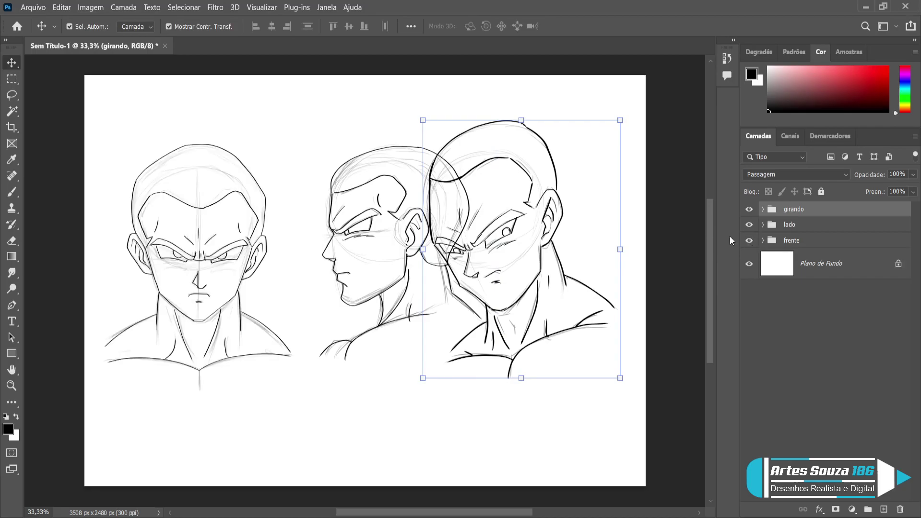
Nudge the "lado" group left toward the front view to free space beside the three-quarter bust
click(791, 225)
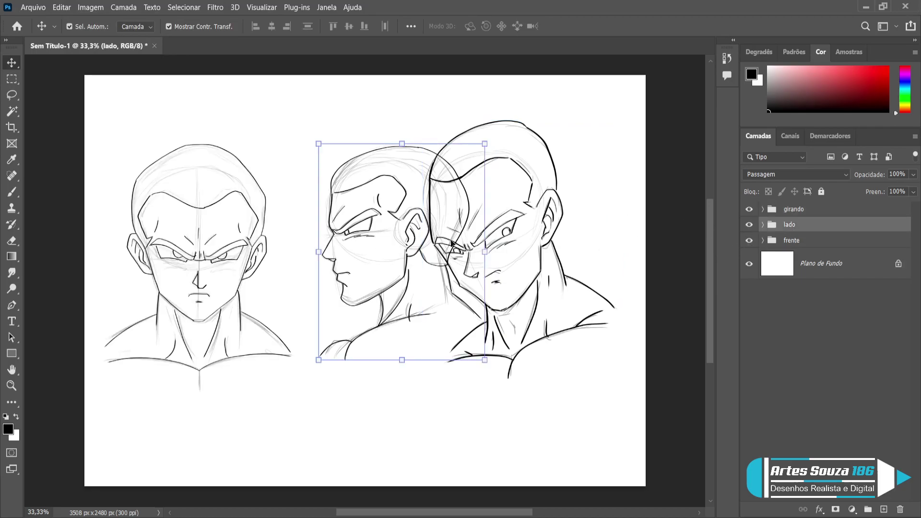
key(shift+Left)
key(shift+Left)
key(shift+Left)
key(shift+Left)
key(shift+Left)
key(shift+Left)
key(shift+Left)
key(shift+Left)
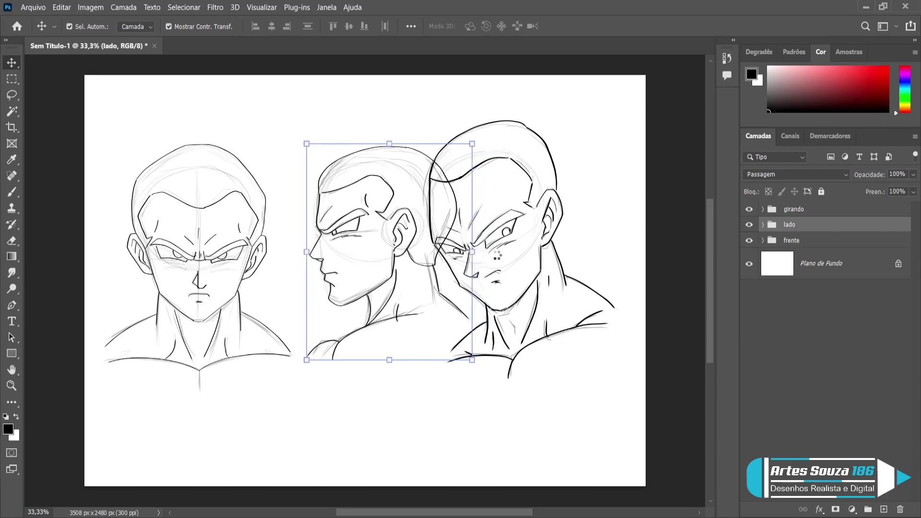
Resize the "girando" group to 94.43% width and 87.06% height, placed against the canvas's right edge with its crown level with the side view
click(790, 211)
mouse_move(417, 122)
mouse_down()
mouse_move(470, 135)
mouse_move(458, 128)
mouse_up()
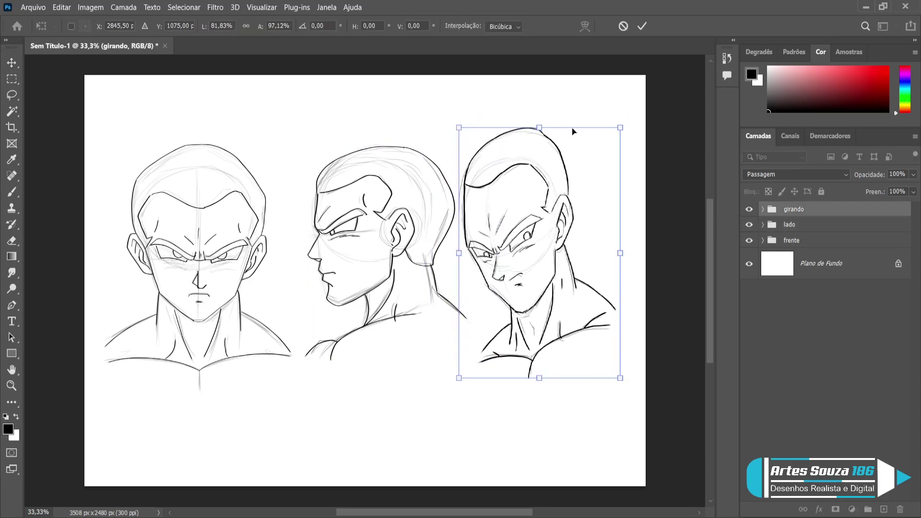
drag(618, 127, 645, 136)
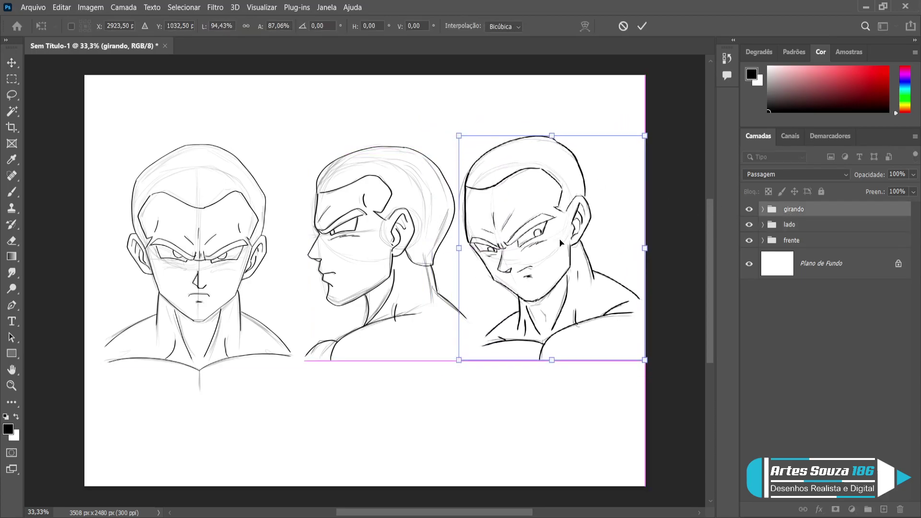
drag(560, 243, 559, 259)
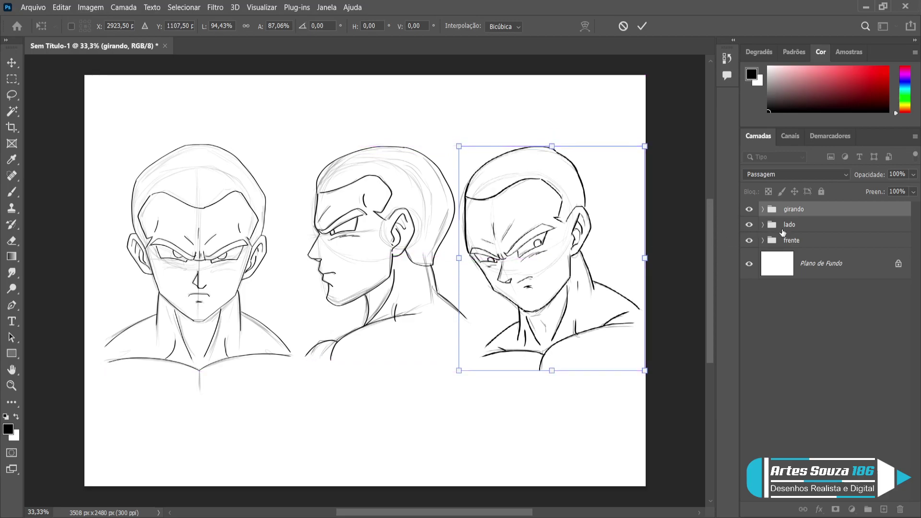
Make the "lado" bust taller to match the three-quarter bust's height and shift it slightly up and left
click(782, 233)
drag(386, 360, 384, 383)
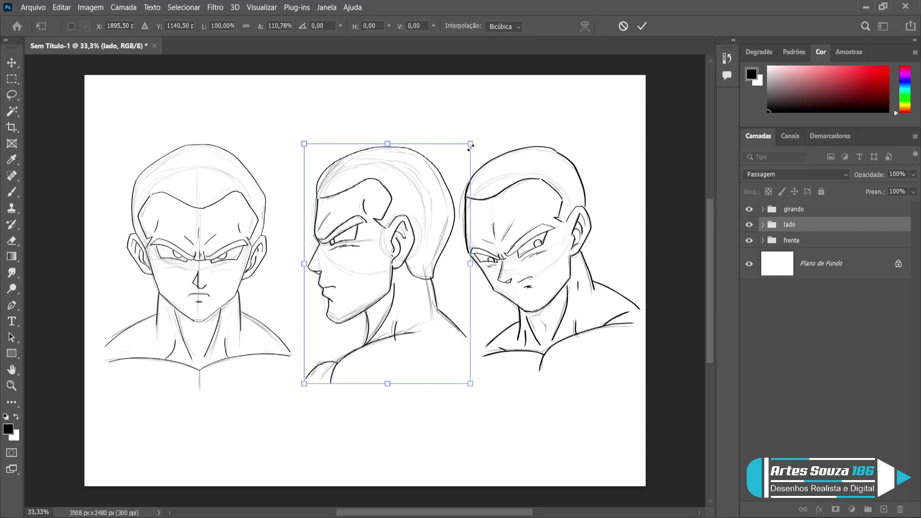
drag(470, 146, 470, 162)
drag(394, 247, 382, 237)
Enlarge the "girando" group to 106.16% width and 100.74% height, aligning its lower edge with the side-view bust
click(810, 211)
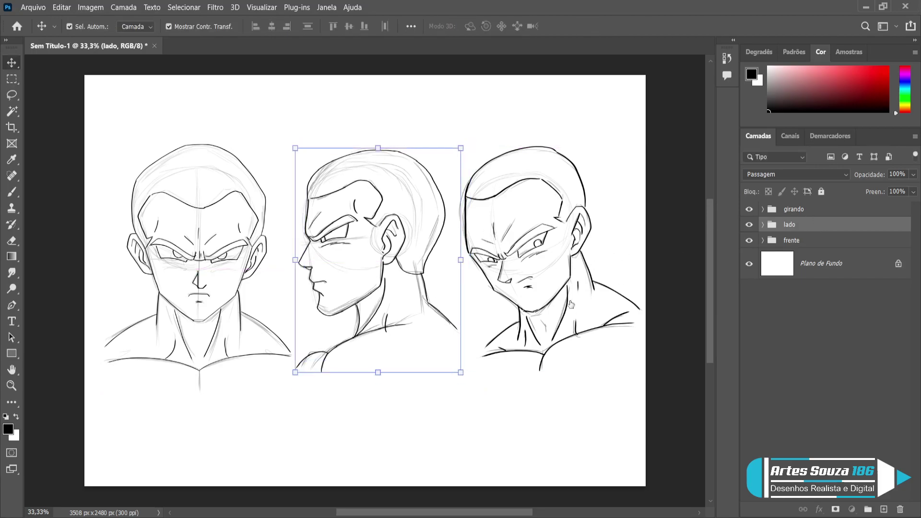
mouse_move(457, 372)
mouse_down()
mouse_move(427, 375)
mouse_move(447, 372)
mouse_up()
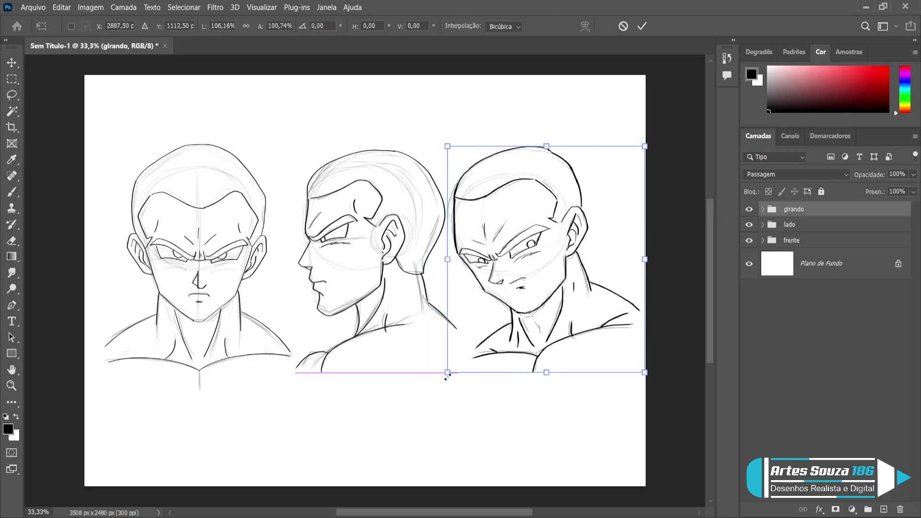
key(Return)
Move the "frente" group to the canvas's left edge, with its top aligned to the three-quarter bust
click(207, 272)
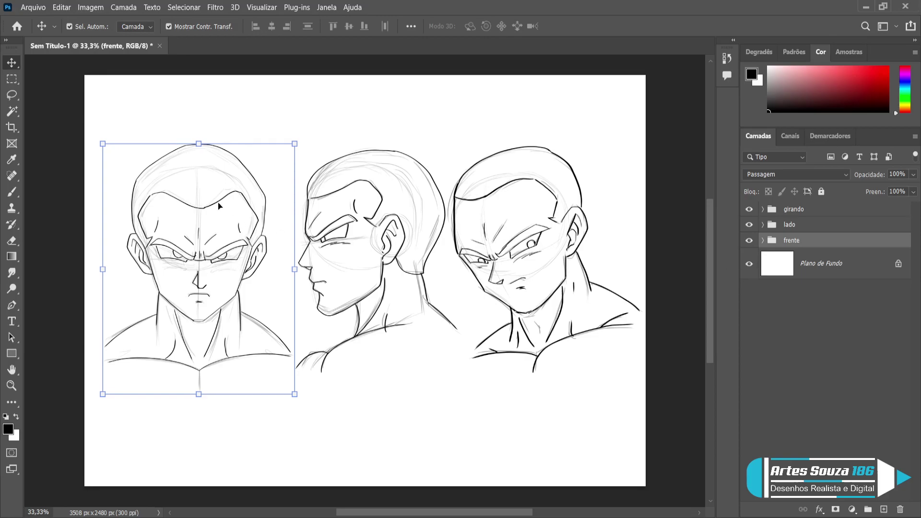
click(103, 269)
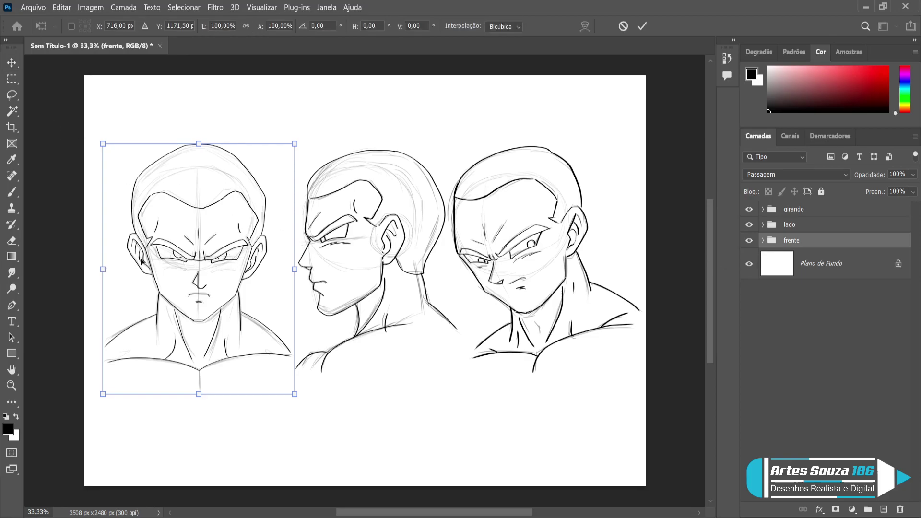
drag(144, 254, 124, 250)
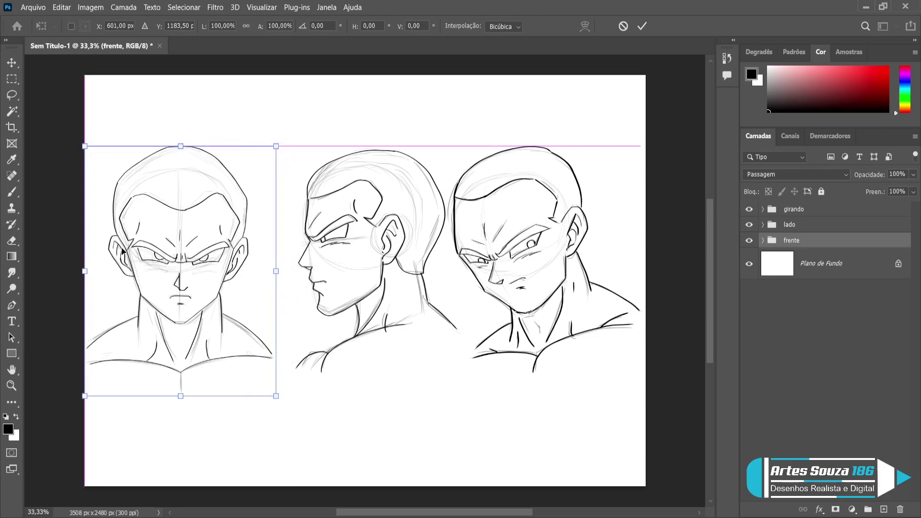
click(810, 226)
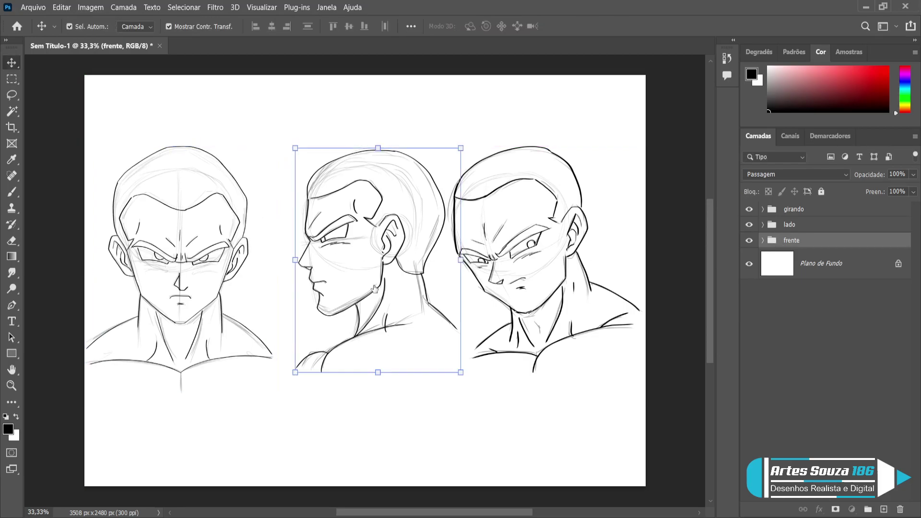
drag(330, 355, 315, 355)
key(ctrl+z)
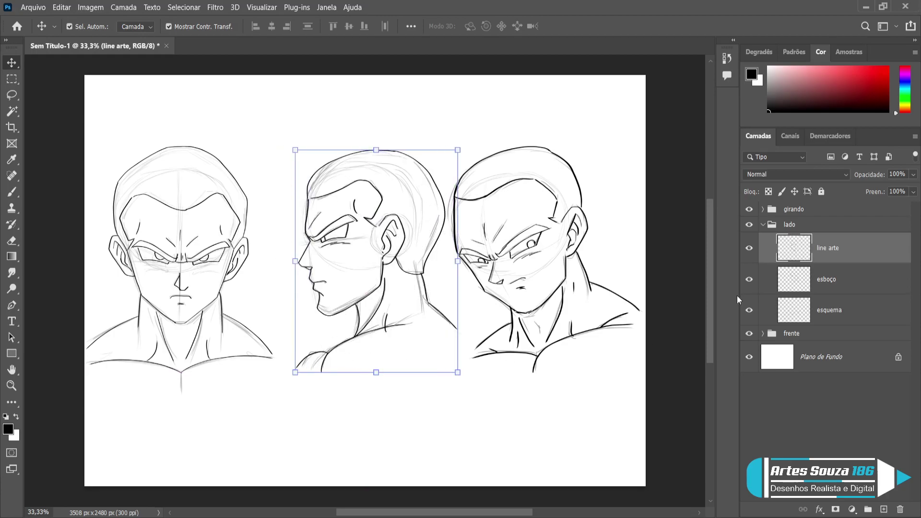
click(768, 226)
click(763, 225)
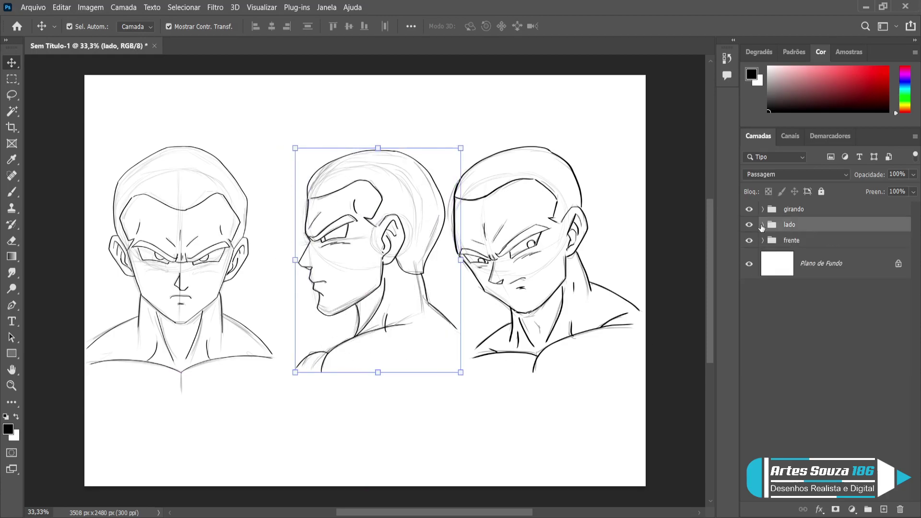
Shift the "lado" bust left against the front view and widen it to 104.52%
drag(294, 259, 272, 260)
drag(459, 265, 448, 265)
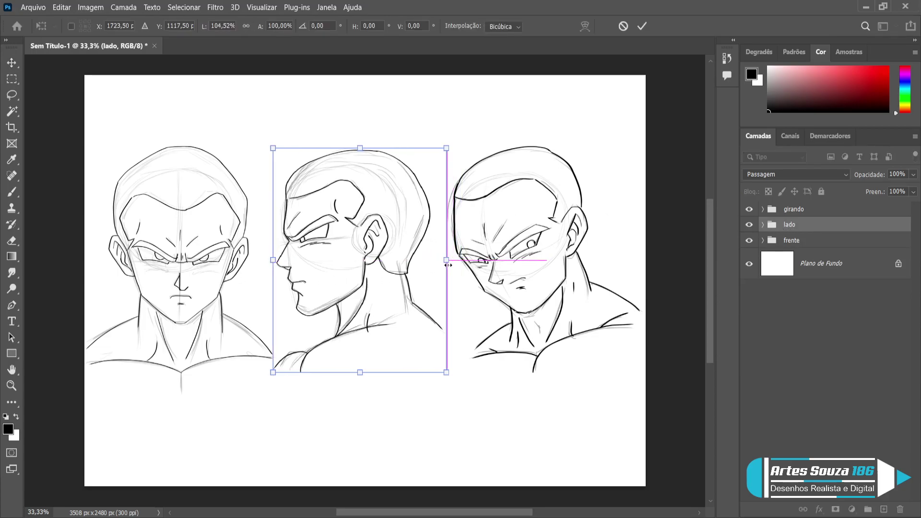
key(Return)
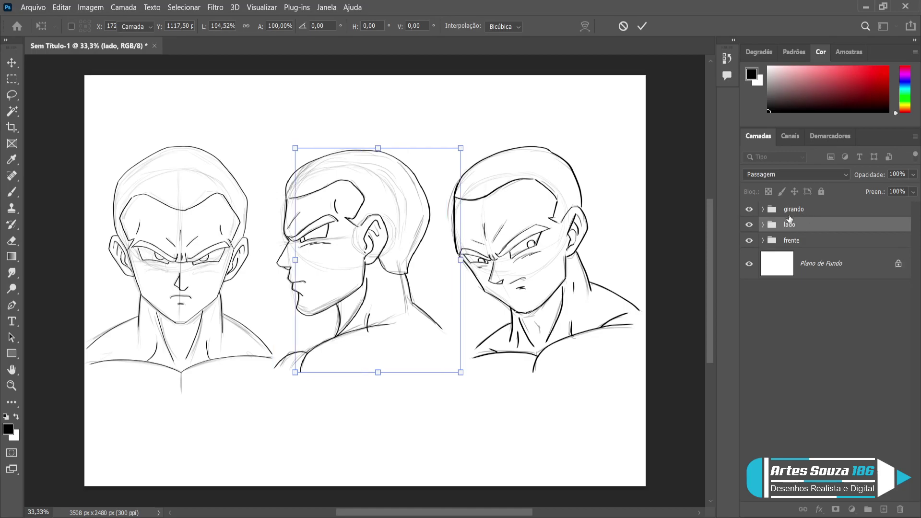
Shift both sides of the "girando" bust left toward the side view, at 101.69% width
click(449, 262)
drag(449, 261, 429, 259)
drag(654, 260, 631, 260)
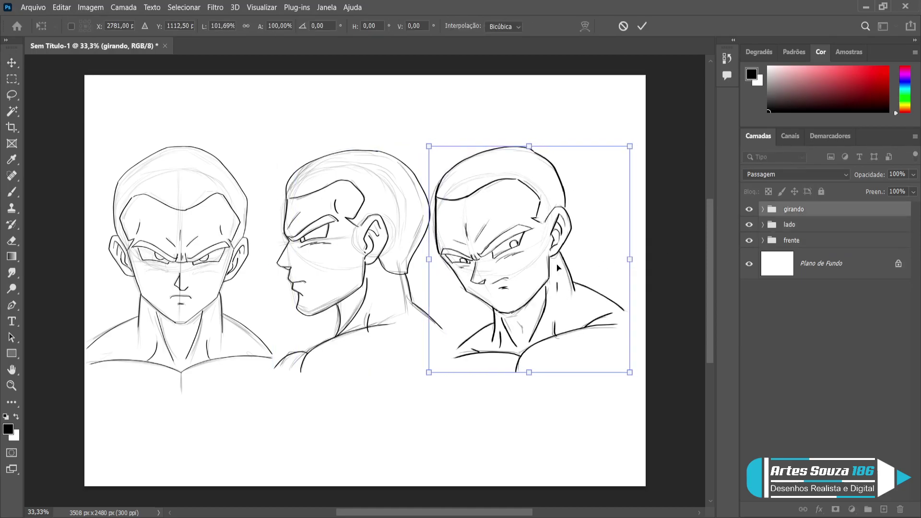
Nudge the "girando" bust right until it sits against the canvas's right edge
key(Right)
key(Right)
key(Right)
key(shift+Right)
key(shift+Right)
key(shift+Right)
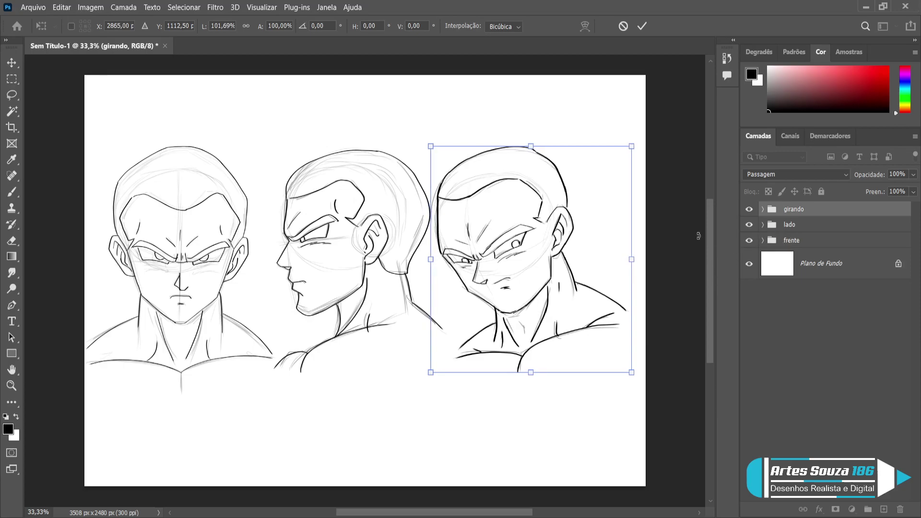
key(shift+Right)
key(shift+Right)
key(shift+Right)
key(shift+Right)
key(shift+Right)
key(shift+Right)
key(shift+Right)
key(shift+Right)
key(shift+Right)
key(shift+Right)
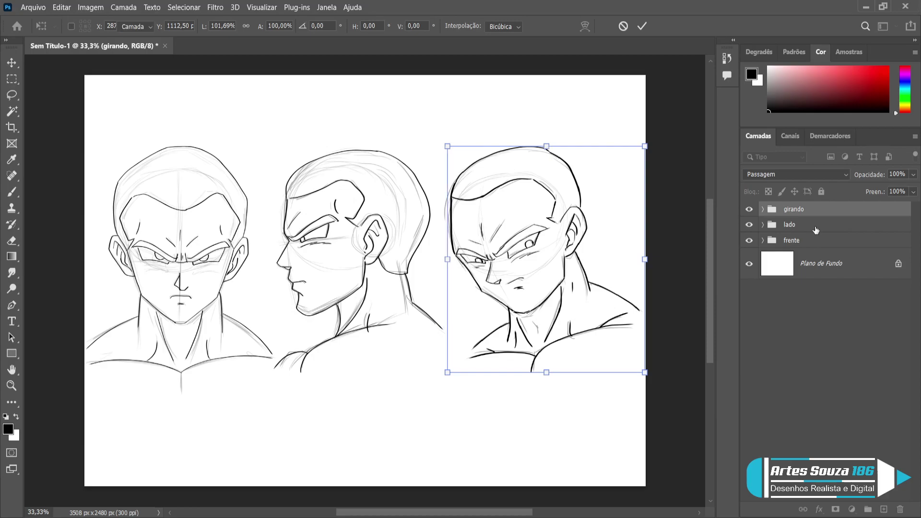
Widen the "lado" bust to 101.47% toward the three-quarter view, apply it, and deselect all layers
click(815, 229)
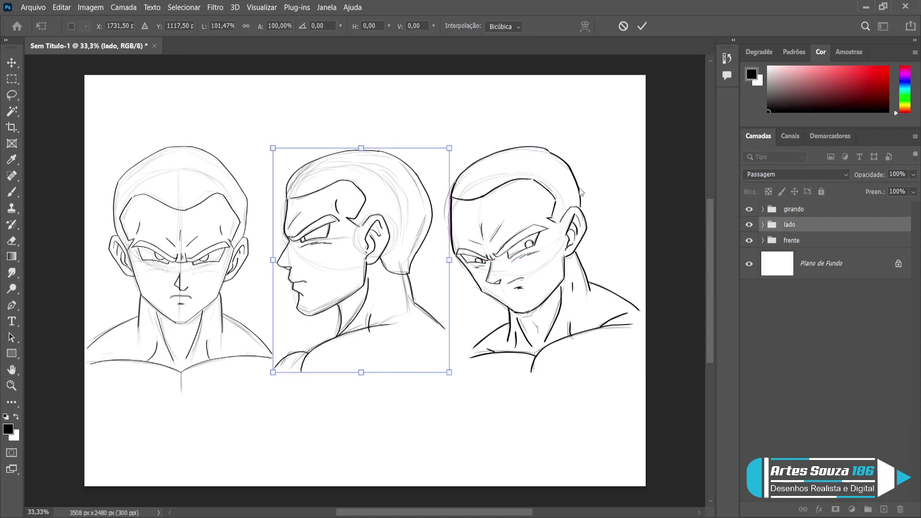
key(Return)
key(alt+bracketright)
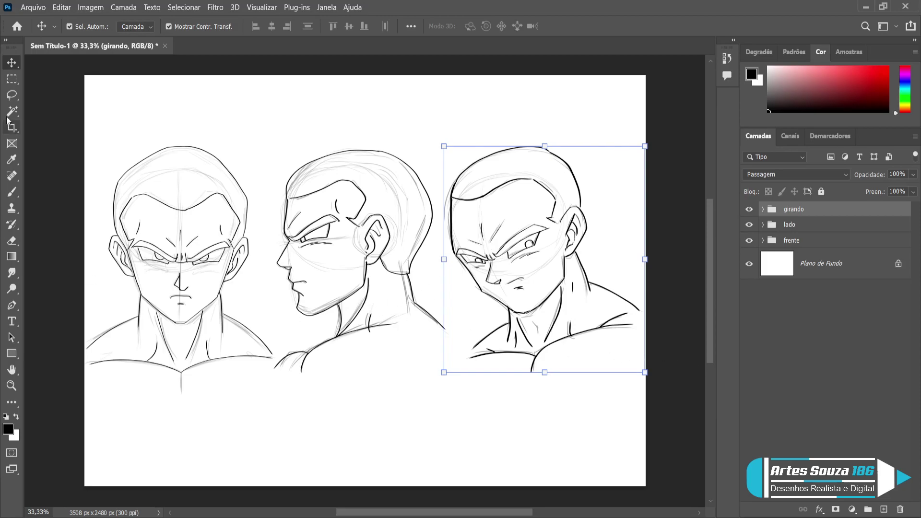
click(664, 99)
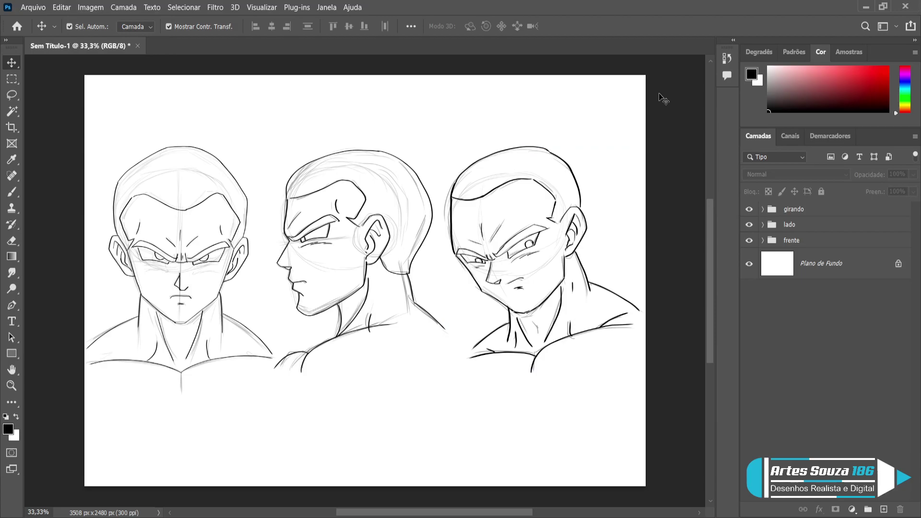